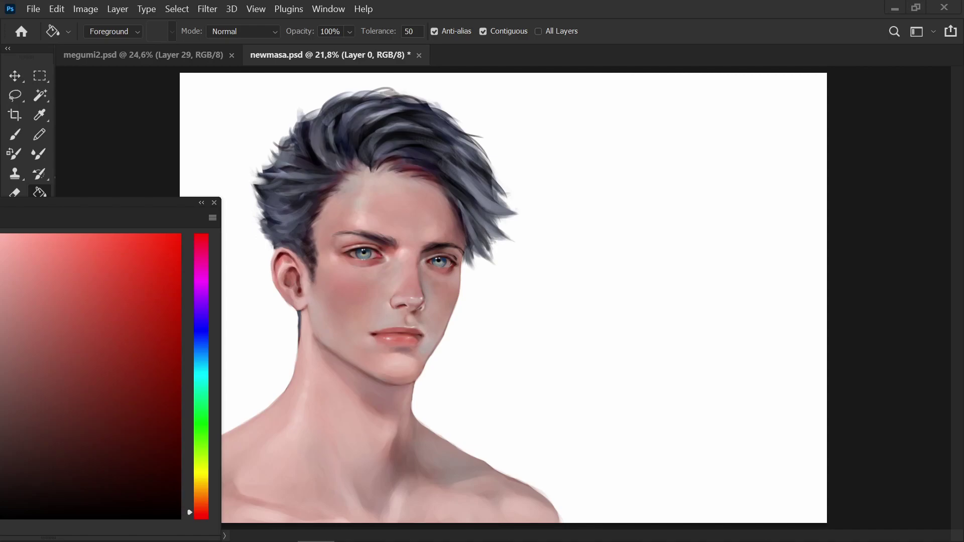
Step: Examine the portrait's facial features and skin shading up close
scroll(437, 299, "up", 5)
left_click_drag(437, 300, 552, 289)
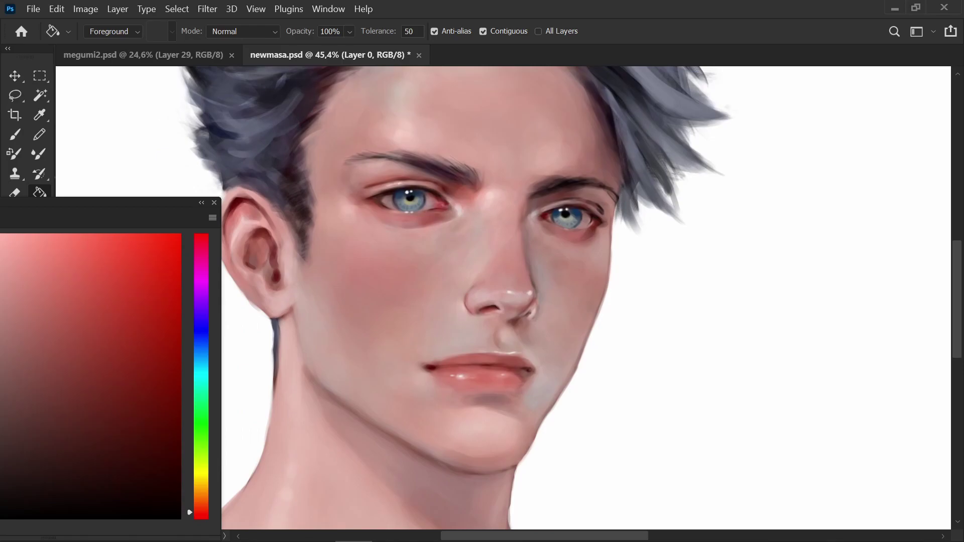
scroll(441, 257, "up", 5)
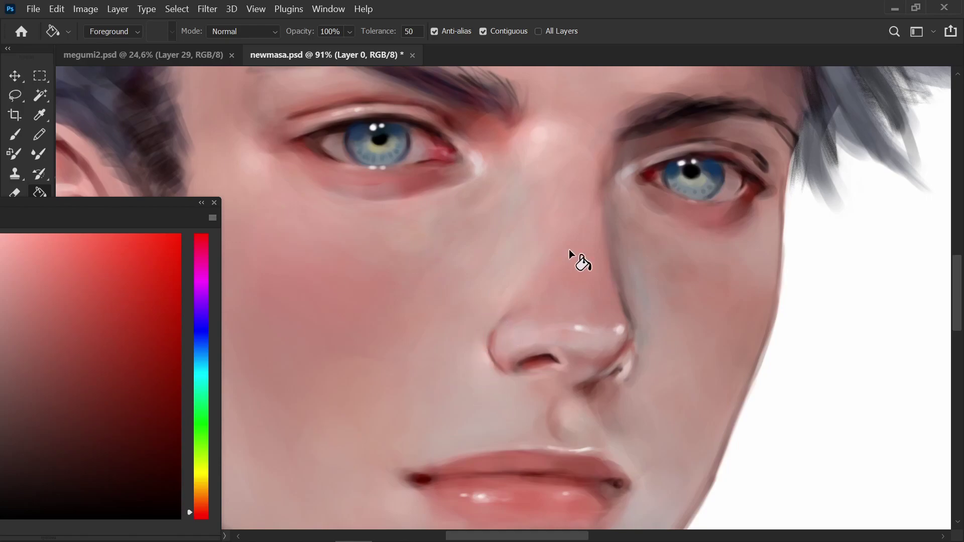
scroll(568, 249, "down", 4)
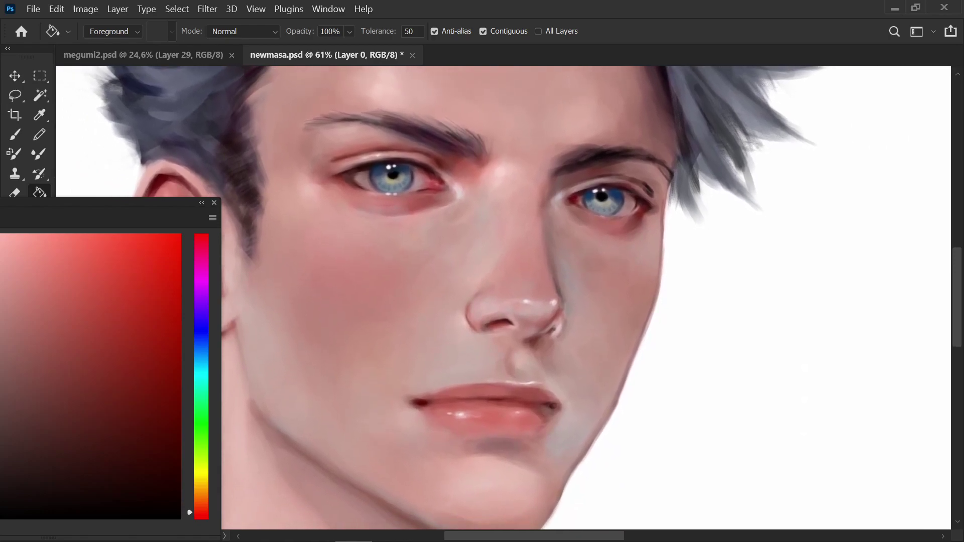
scroll(568, 249, "down", 4)
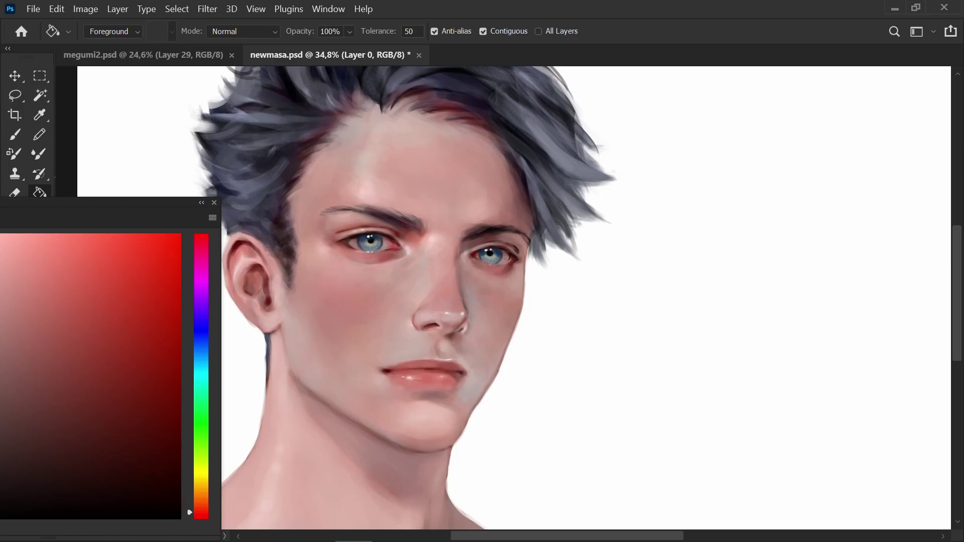
Step: Choose the Hard Round 600 1 brush and review its Transfer and Smoothing settings, keeping the brush list open beside the canvas
left_click_drag(250, 0, 373, 54)
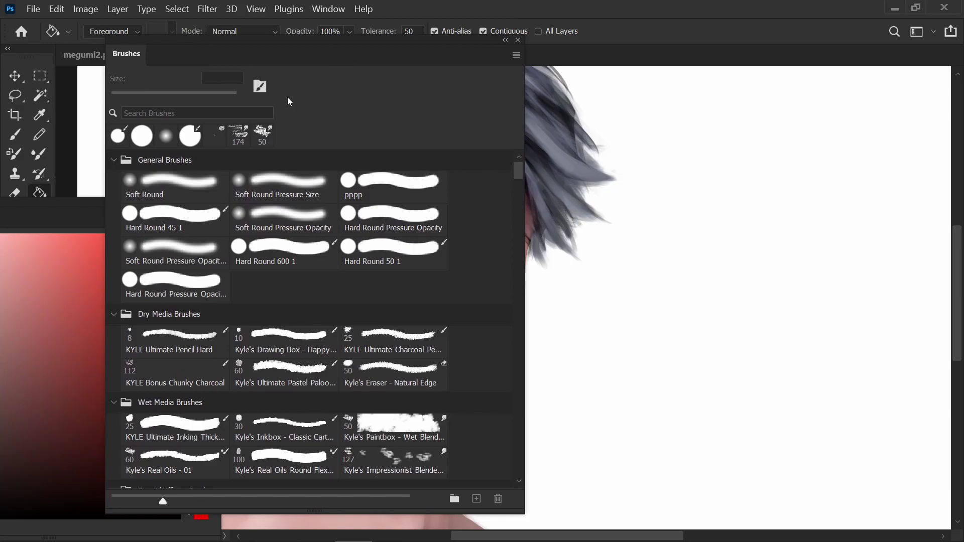
left_click(287, 257)
left_click(260, 87)
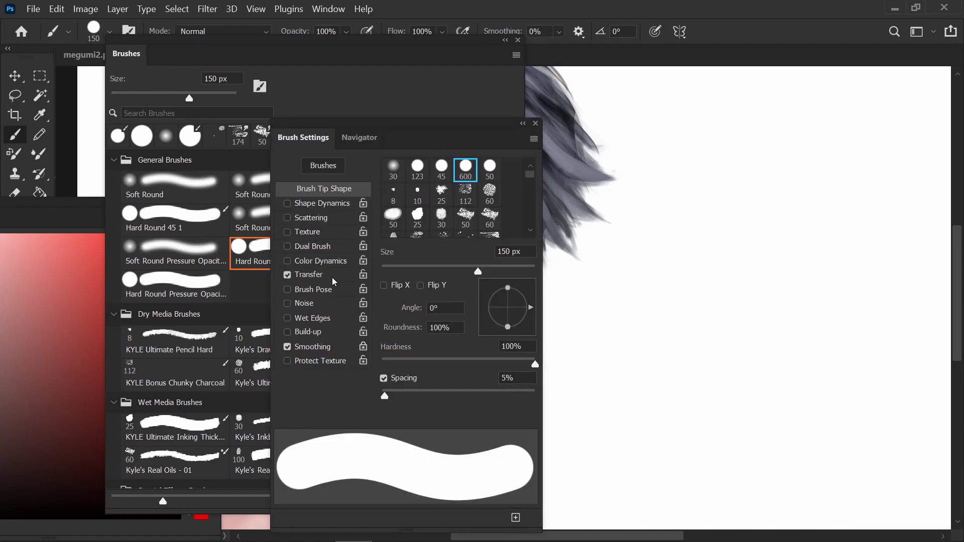
left_click(287, 347)
left_click_drag(343, 44, 253, 100)
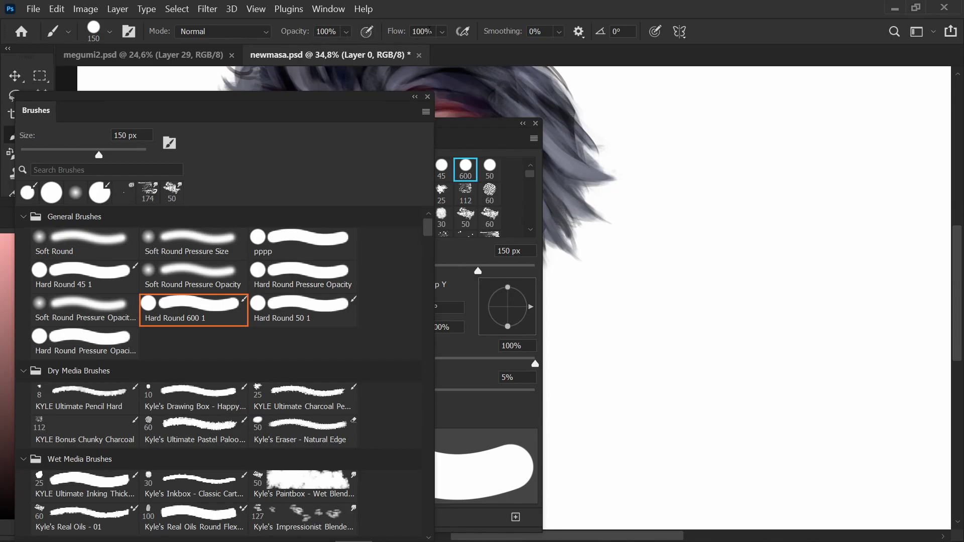
left_click(535, 124)
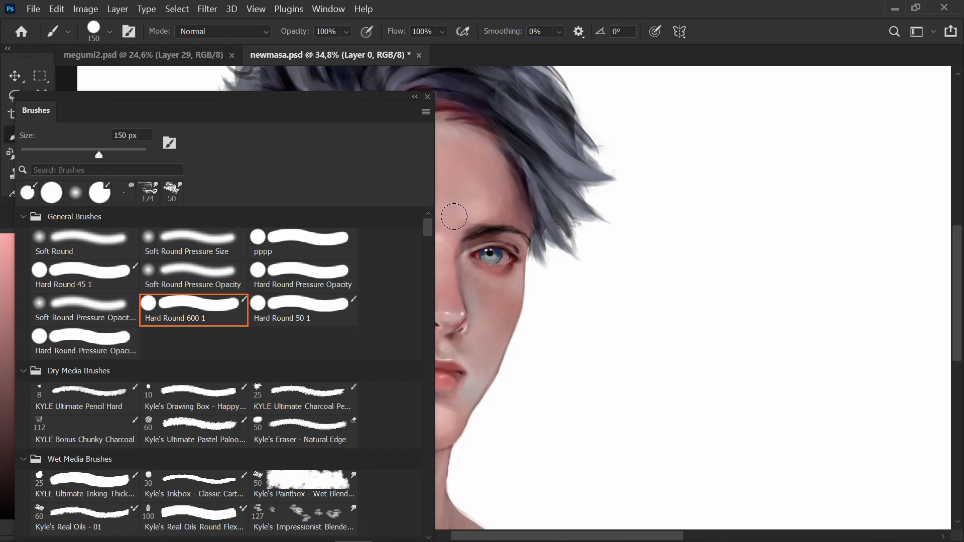
left_click_drag(307, 95, 320, 36)
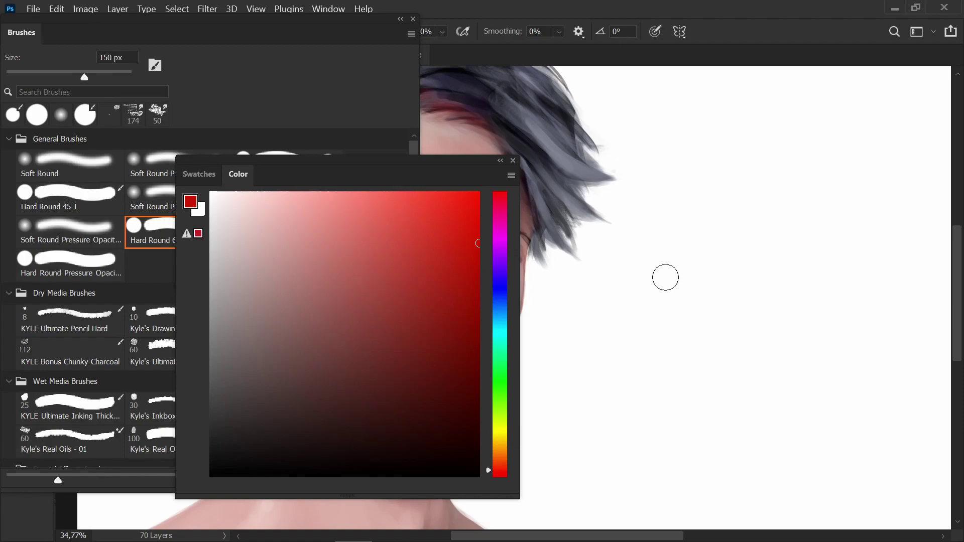
Step: Paint a cluster of overlapping semi-transparent red strokes with the 150 px brush on the white area beside the portrait
mouse_move(675, 264)
left_mouse_down()
mouse_move(656, 321)
mouse_move(671, 301)
mouse_move(668, 338)
left_mouse_up()
left_click_drag(698, 284, 695, 363)
left_click_drag(715, 307, 707, 374)
left_click_drag(656, 253, 630, 326)
mouse_move(653, 296)
left_mouse_down()
mouse_move(628, 359)
mouse_move(643, 366)
left_mouse_up()
left_click_drag(675, 324, 655, 387)
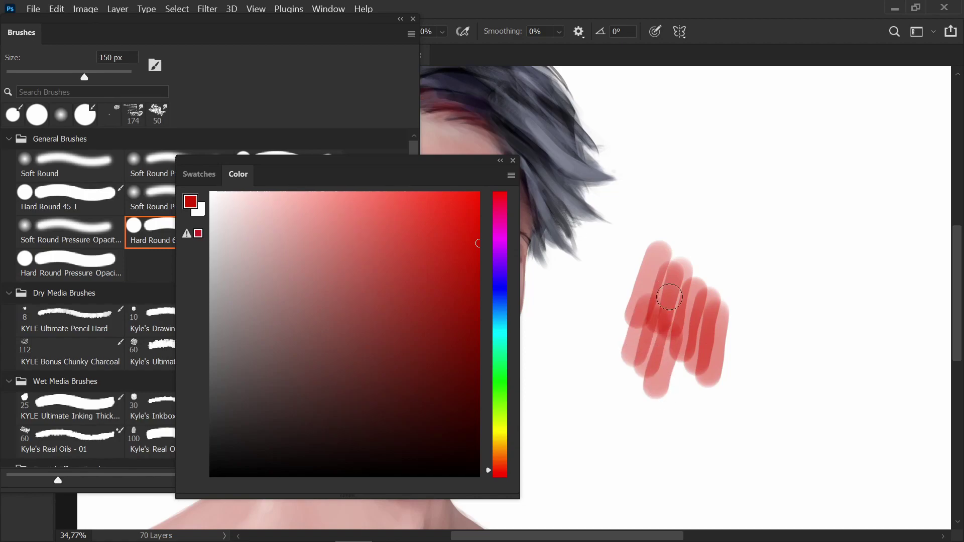
Step: Outline three narrow areas among the overlapping red strokes with thin black ovals, using an 8 px brush
scroll(669, 297, "up", 5)
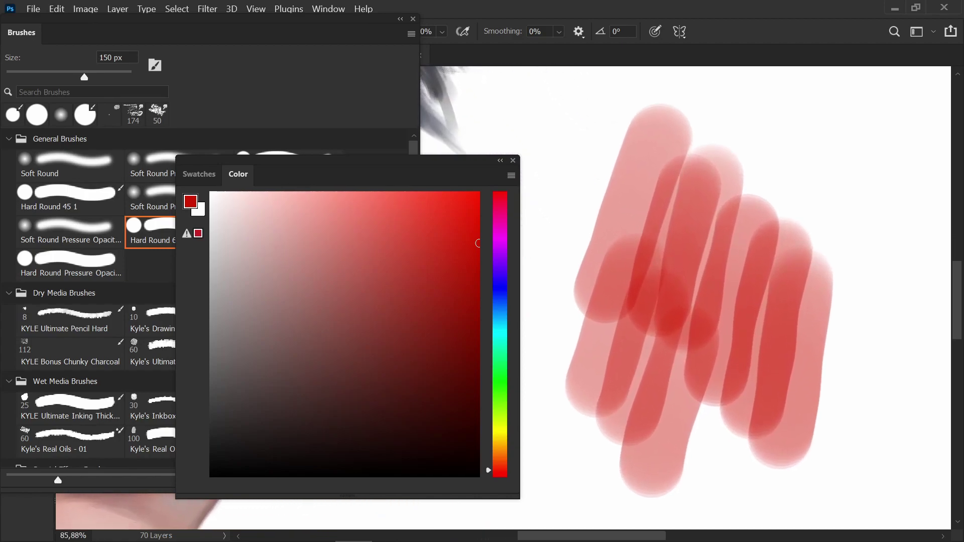
left_click(478, 476)
key("bracketleft")
key("bracketleft")
key("bracketleft")
key("bracketleft")
key("bracketleft")
key("bracketleft")
key("bracketleft")
key("bracketleft")
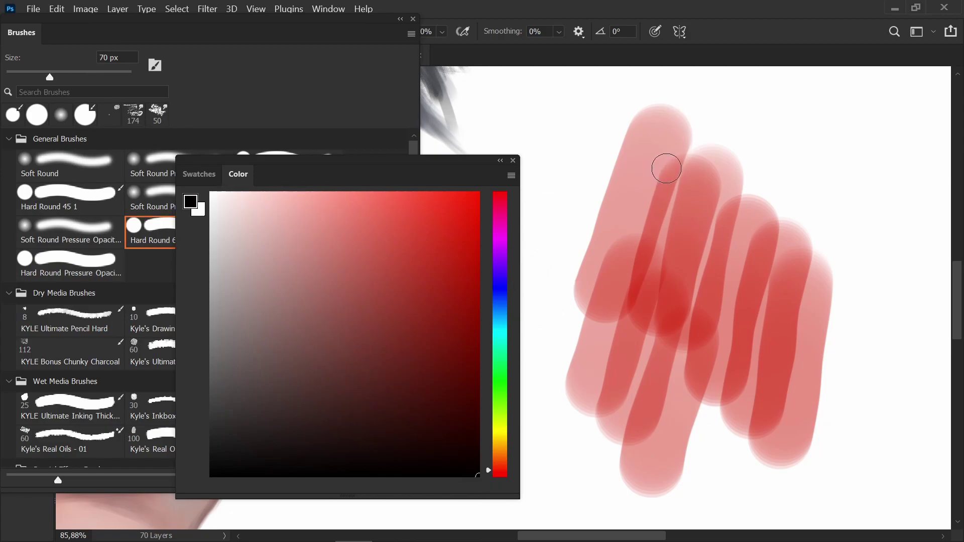
key("bracketleft")
key("bracketleft")
key("bracketleft")
key("bracketleft")
key("bracketleft")
mouse_move(658, 165)
left_mouse_down()
mouse_move(641, 257)
mouse_move(667, 156)
left_mouse_up()
mouse_move(702, 231)
left_mouse_down()
mouse_move(707, 253)
mouse_move(709, 228)
left_mouse_up()
mouse_move(741, 292)
left_mouse_down()
mouse_move(723, 357)
mouse_move(734, 369)
mouse_move(741, 291)
left_mouse_up()
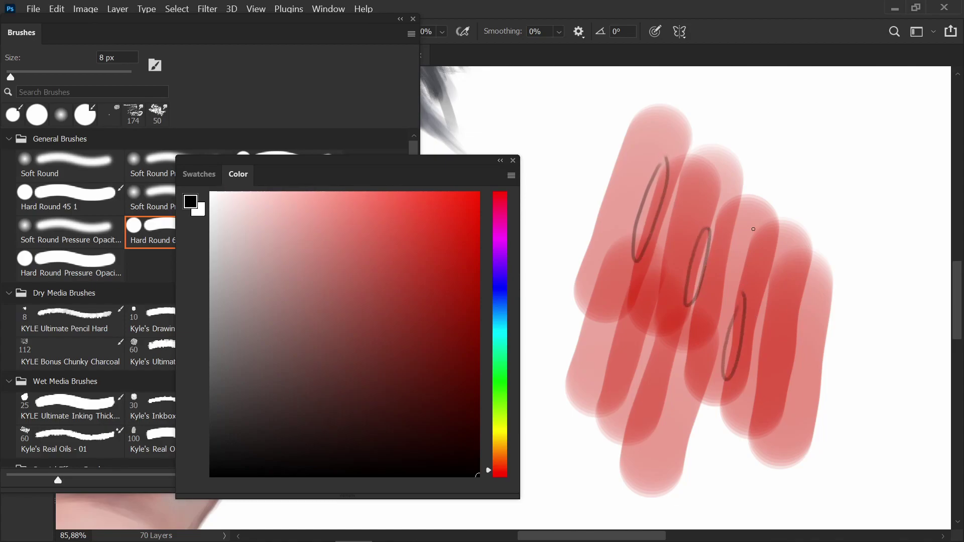
Step: Paint a solid, fully opaque vertical red stroke above the marked strokes with the brush enlarged to 175 px
scroll(696, 276, "down", 3)
left_click(478, 222)
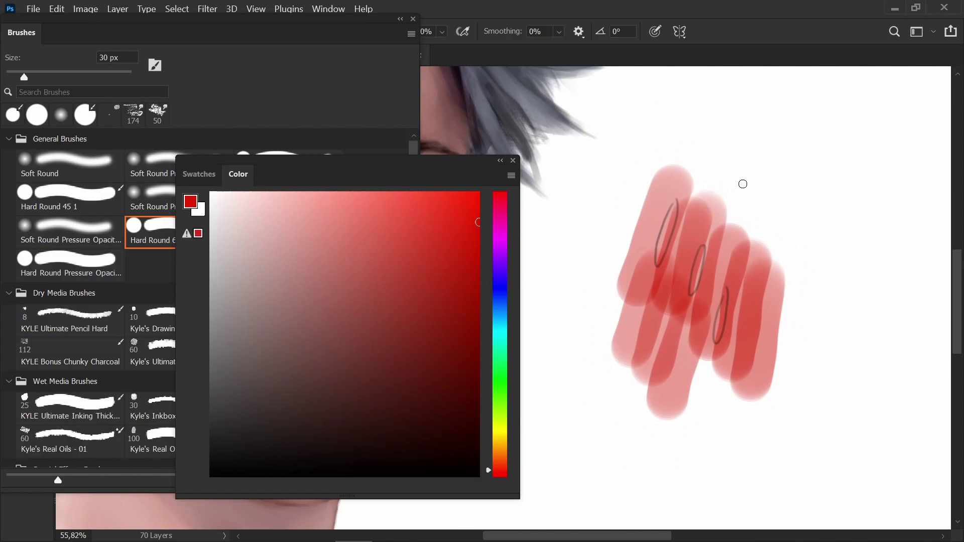
key("bracketright")
key("bracketright")
key("bracketright")
key("bracketright")
key("bracketright")
mouse_move(738, 141)
left_mouse_down()
mouse_move(737, 200)
mouse_move(737, 135)
mouse_move(731, 182)
mouse_move(736, 145)
mouse_move(745, 185)
left_mouse_up()
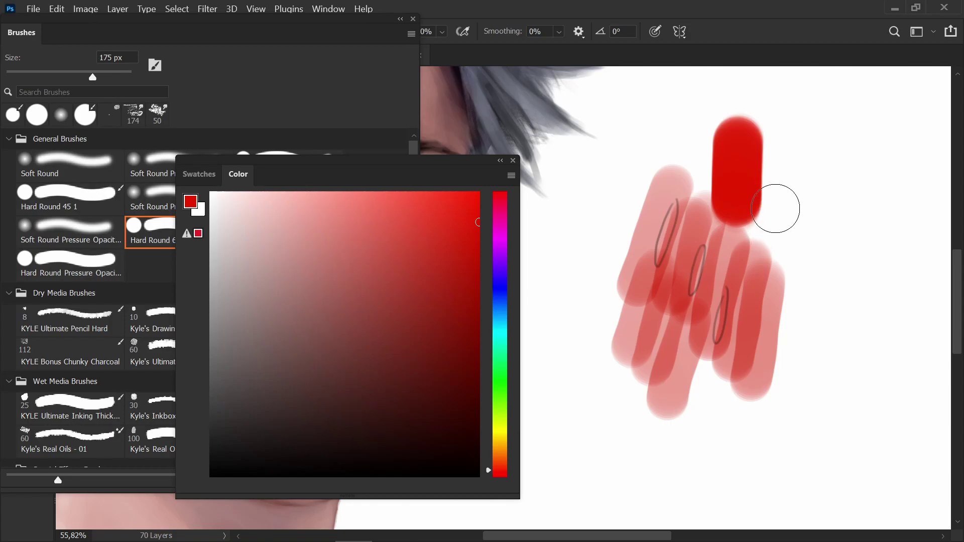
Step: Paint a soft, lightly blended red patch beside the solid stroke, plus a denser, even red stroke on its far side
mouse_move(788, 189)
left_mouse_down()
mouse_move(787, 222)
mouse_move(806, 204)
mouse_move(791, 243)
mouse_move(802, 264)
mouse_move(789, 304)
mouse_move(822, 324)
mouse_move(833, 294)
mouse_move(827, 258)
mouse_move(815, 272)
mouse_move(830, 238)
mouse_move(808, 260)
left_mouse_up()
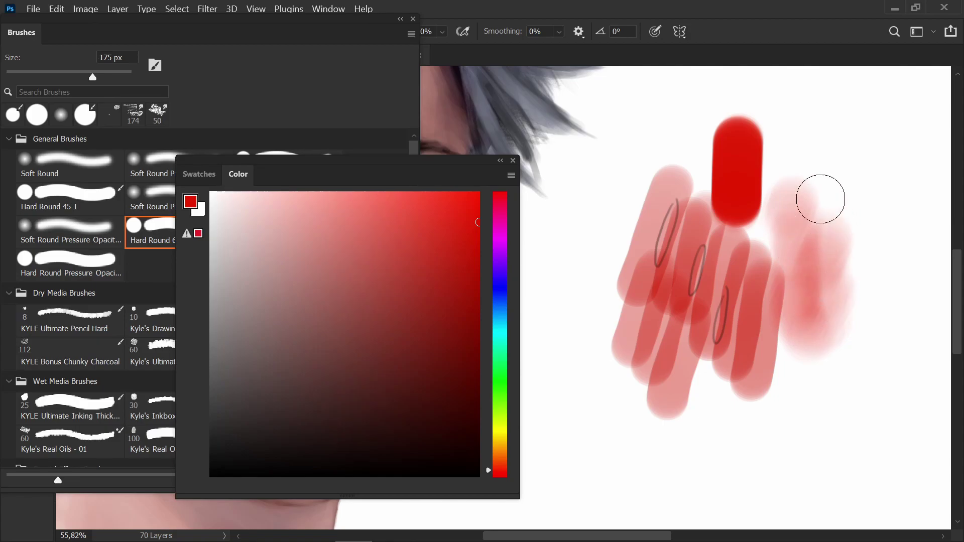
mouse_move(803, 225)
left_mouse_down()
mouse_move(816, 192)
mouse_move(774, 212)
mouse_move(739, 161)
mouse_move(821, 201)
mouse_move(832, 185)
mouse_move(819, 208)
mouse_move(829, 167)
mouse_move(807, 194)
mouse_move(814, 153)
mouse_move(788, 169)
mouse_move(802, 131)
mouse_move(781, 161)
mouse_move(830, 135)
mouse_move(828, 167)
left_mouse_up()
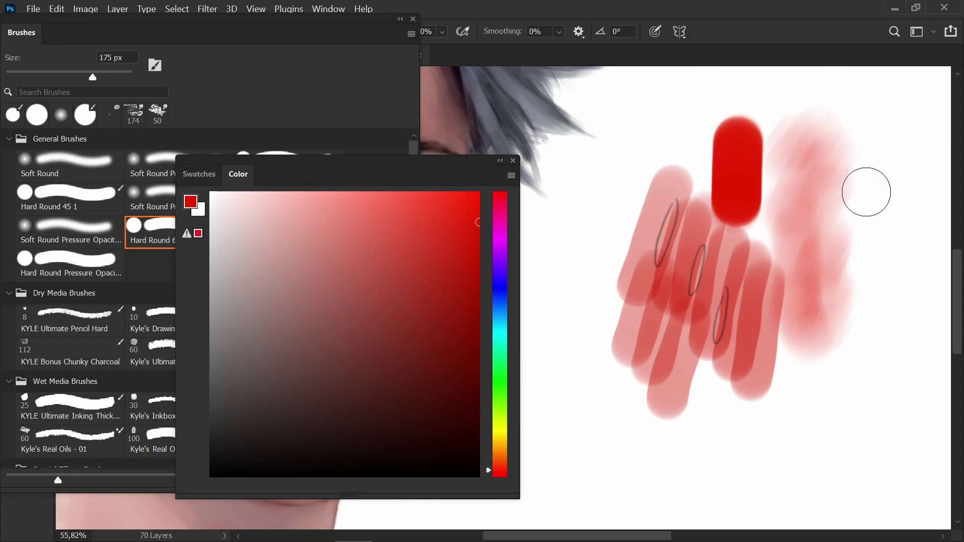
left_click_drag(866, 191, 855, 308)
left_click_drag(866, 192, 856, 308)
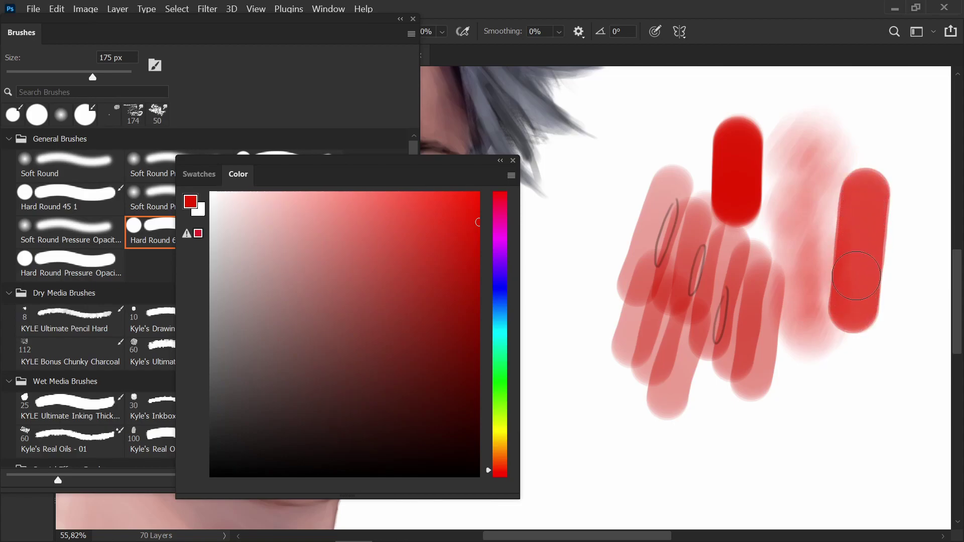
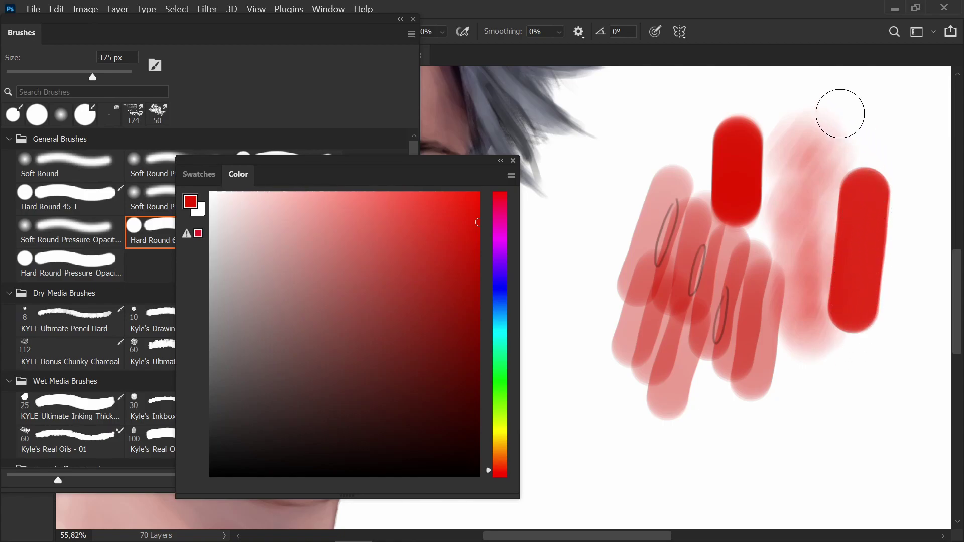
Step: Paint a long, curved semi-transparent red stroke beneath the existing samples, with a soft, lightly blended patch rising above its near end
mouse_move(562, 371)
left_mouse_down()
mouse_move(566, 407)
mouse_move(597, 438)
mouse_move(677, 470)
mouse_move(748, 466)
mouse_move(852, 412)
left_mouse_up()
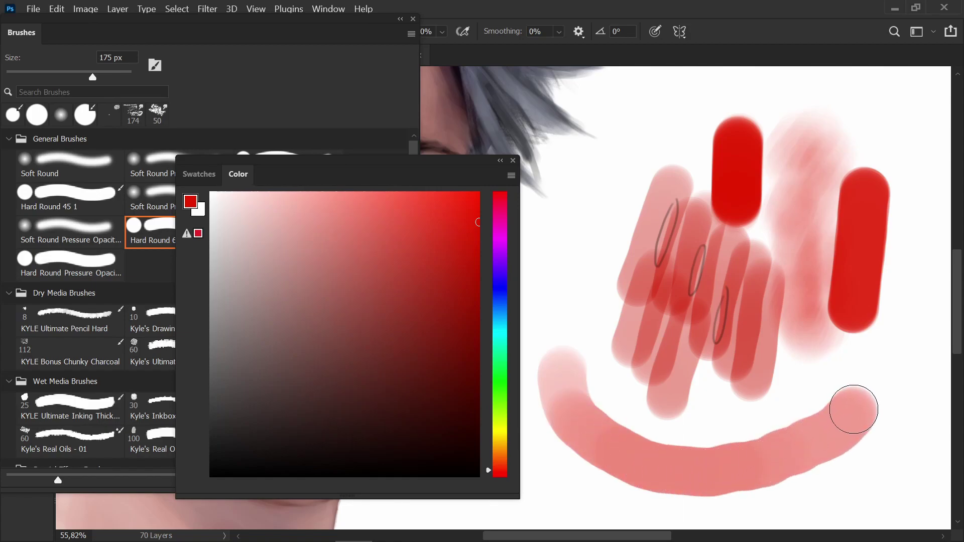
mouse_move(560, 348)
left_mouse_down()
mouse_move(572, 255)
mouse_move(572, 269)
mouse_move(598, 268)
mouse_move(584, 352)
mouse_move(608, 387)
left_mouse_up()
left_click_drag(718, 298, 698, 300)
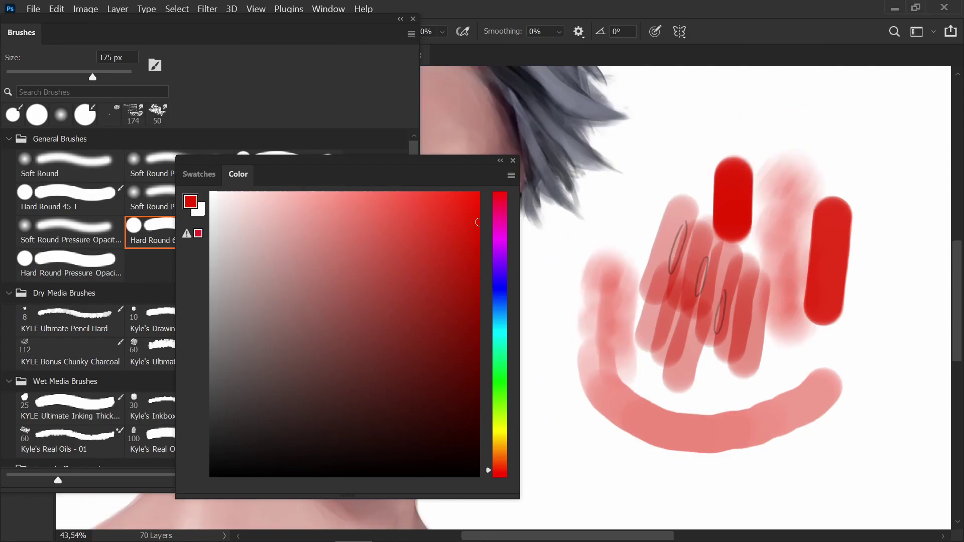
Step: Uncover the brush presets, choose Soft Round Pressure Opacity, and paint a blurry-edged diagonal red stroke at the curved stroke's far end
left_click_drag(301, 170, 319, 212)
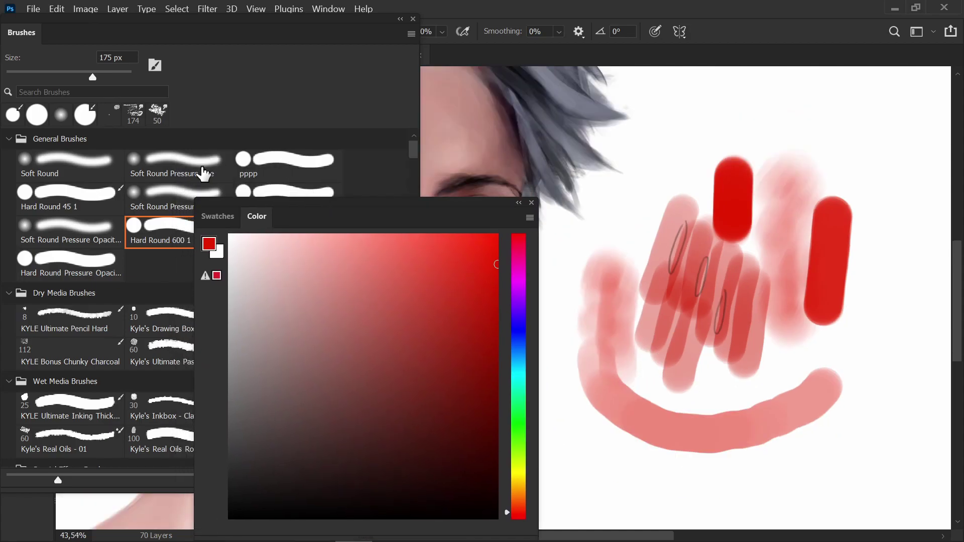
left_click(175, 201)
left_click(176, 187)
mouse_move(814, 444)
left_mouse_down()
mouse_move(812, 458)
mouse_move(825, 461)
mouse_move(845, 393)
mouse_move(832, 419)
mouse_move(870, 344)
mouse_move(850, 438)
left_mouse_up()
left_click_drag(867, 354, 840, 470)
Step: Enlarge the soft brush to 400 px and spread a broad, feathered red haze over the soft diagonal stroke
key("bracketright")
key("bracketright")
key("bracketright")
key("bracketright")
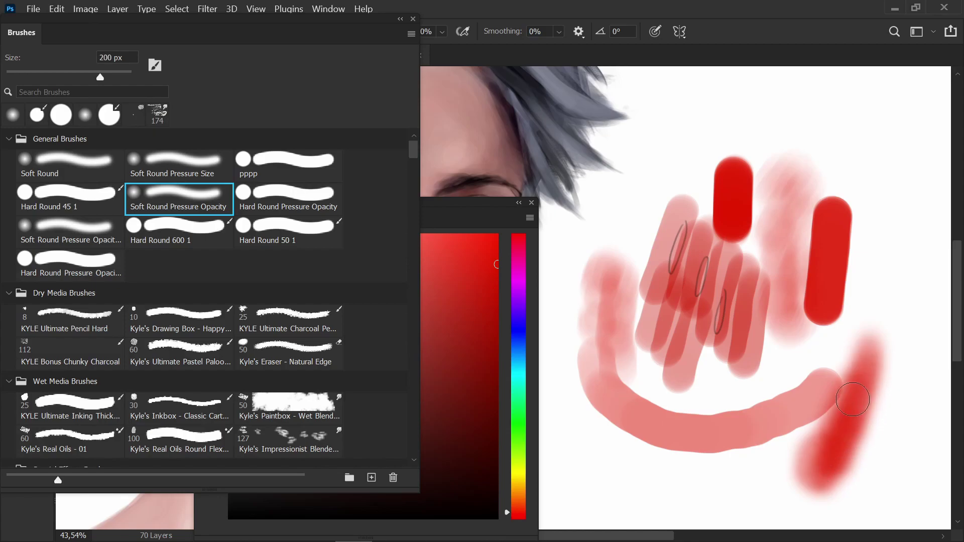
mouse_move(859, 407)
left_mouse_down()
mouse_move(858, 449)
mouse_move(873, 388)
mouse_move(856, 389)
mouse_move(848, 337)
mouse_move(804, 438)
mouse_move(872, 286)
left_mouse_up()
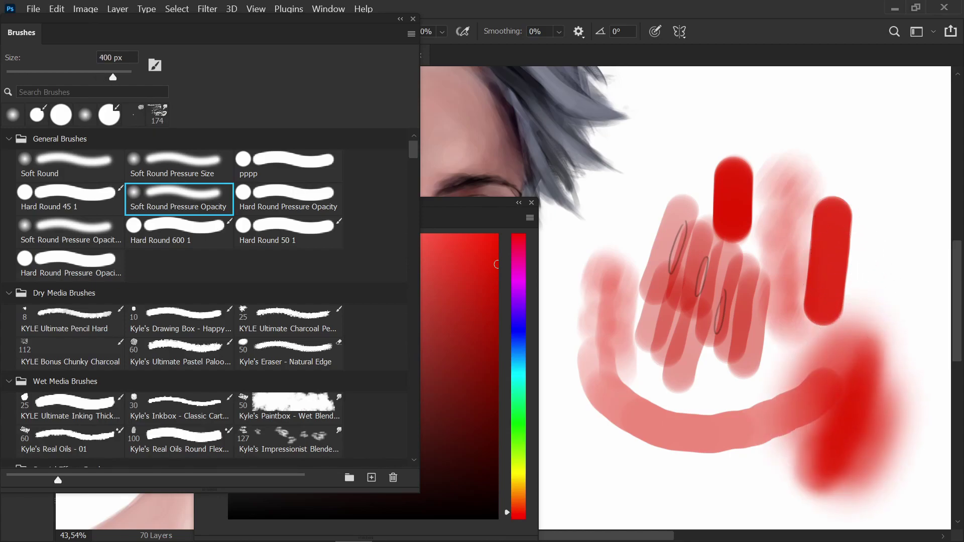
Step: Choose the pppp hard round preset at 40 px, draw over the red test area, and enlarge the brush
key("bracketleft")
key("bracketleft")
key("bracketleft")
key("bracketleft")
key("bracketleft")
key("bracketleft")
key("bracketleft")
key("bracketleft")
key("bracketleft")
left_click(306, 173)
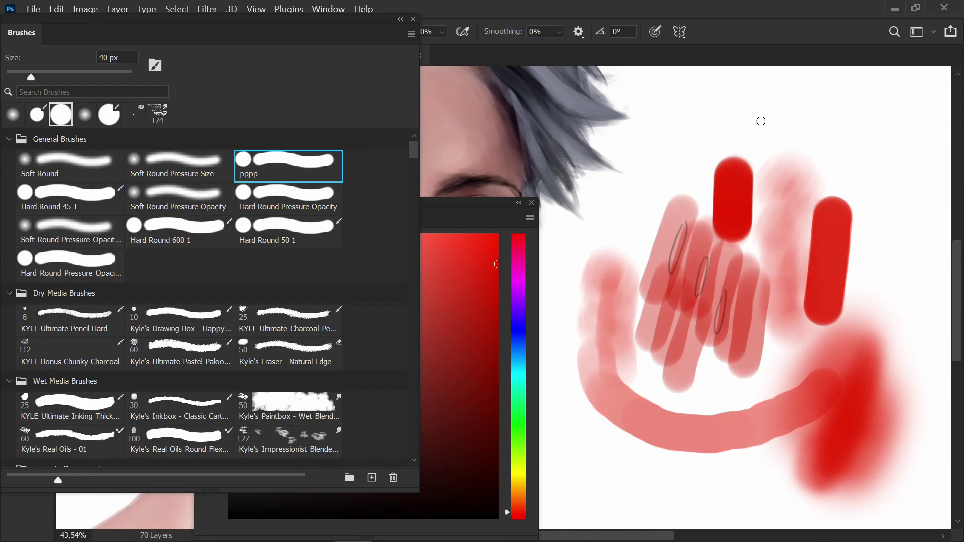
mouse_move(681, 128)
left_mouse_down()
mouse_move(738, 111)
mouse_move(712, 128)
mouse_move(779, 120)
mouse_move(823, 139)
mouse_move(842, 124)
mouse_move(844, 156)
mouse_move(834, 148)
mouse_move(865, 168)
mouse_move(844, 144)
mouse_move(865, 217)
mouse_move(868, 186)
mouse_move(879, 221)
mouse_move(867, 216)
mouse_move(871, 251)
mouse_move(877, 227)
mouse_move(871, 282)
mouse_move(866, 256)
mouse_move(886, 296)
mouse_move(871, 298)
mouse_move(870, 341)
mouse_move(884, 330)
mouse_move(859, 360)
left_mouse_up()
key("bracketright")
key("bracketright")
key("bracketright")
key("bracketright")
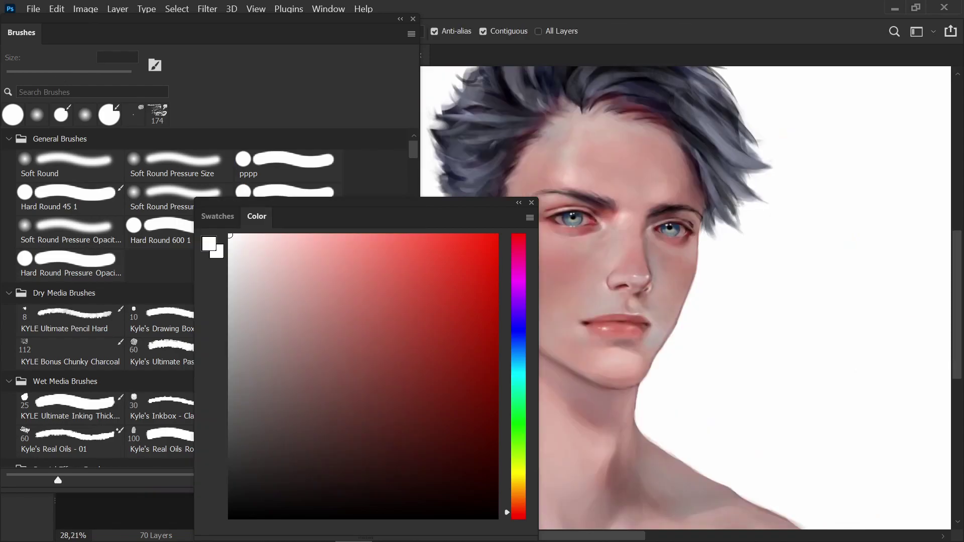
Step: Move the Color panel aside and clear the Brushes panel away so the portrait and tools are uncovered
left_click_drag(362, 203, 205, 199)
scroll(701, 246, "up", 5)
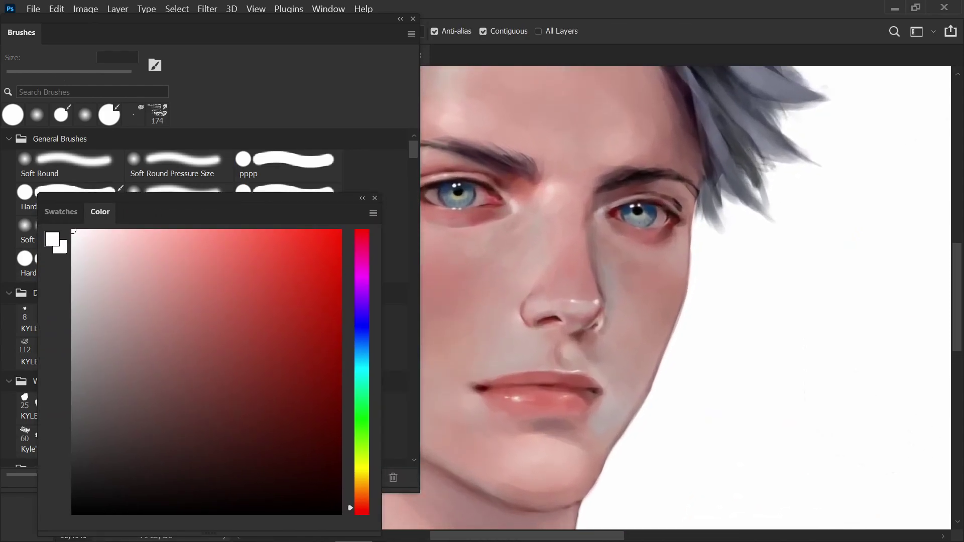
left_click_drag(368, 17, 442, 0)
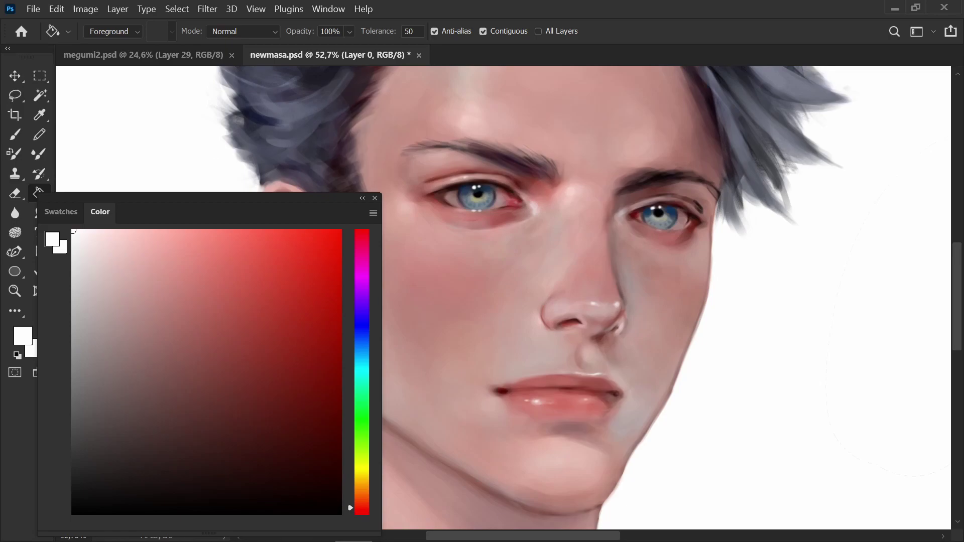
Step: Sample skin tones across the near cheek, below the eye, beside the nose and above the mouth with the Eyedropper for comparison
key("i")
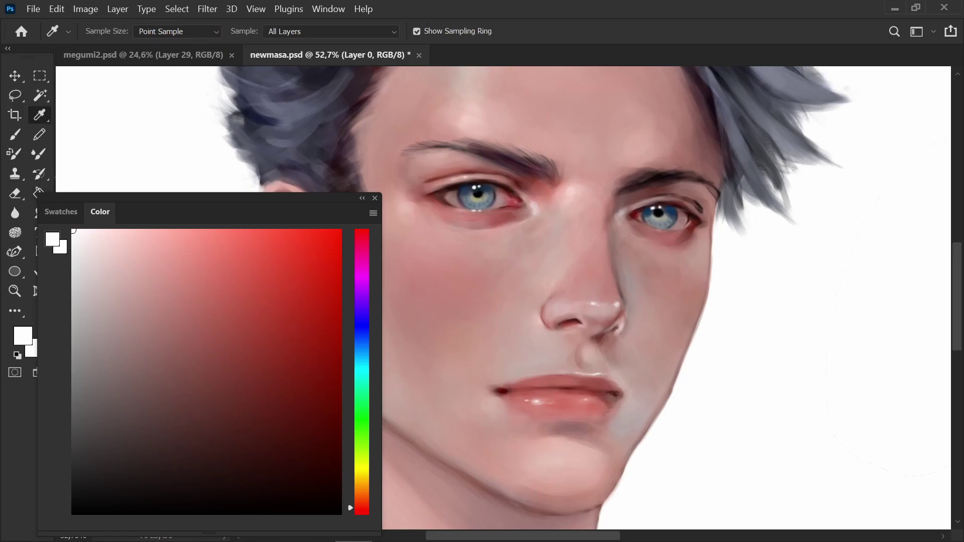
left_click(507, 271)
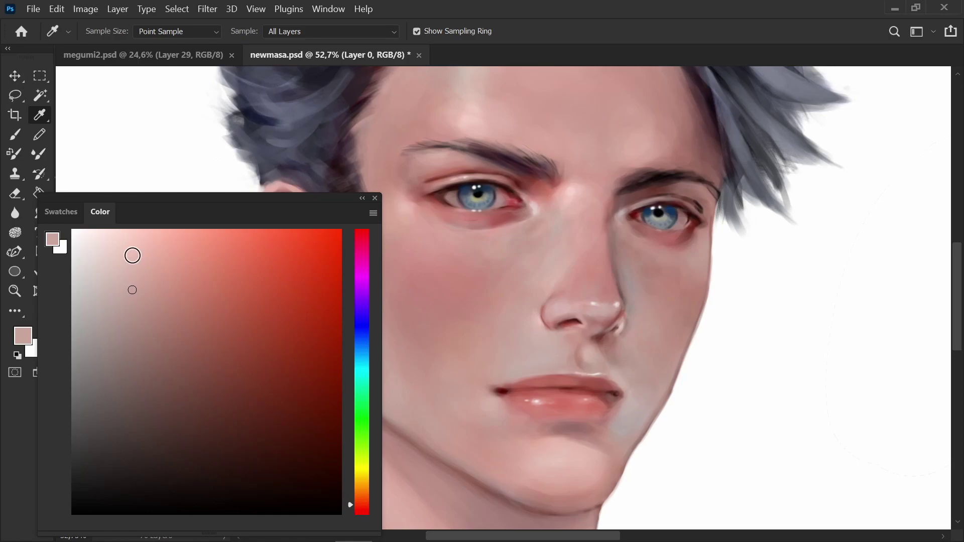
left_click(453, 316)
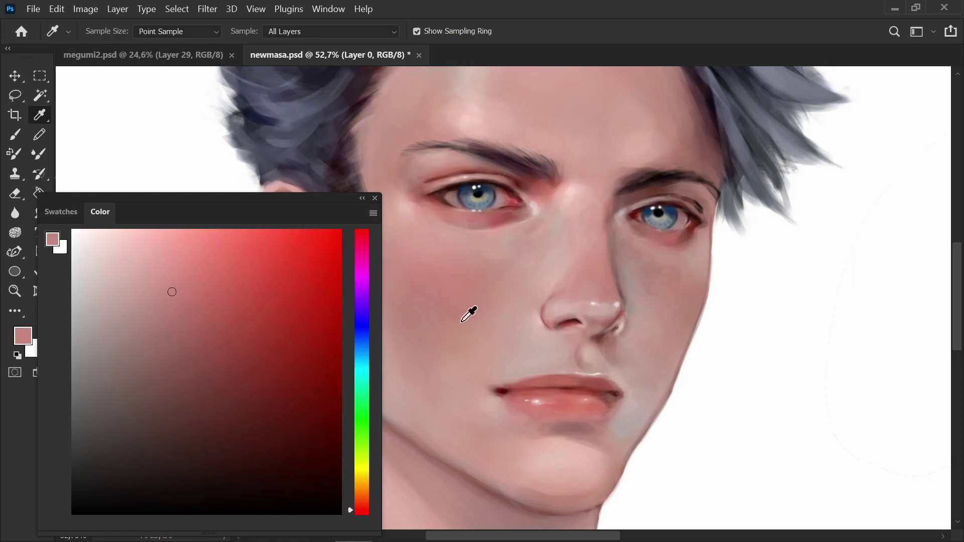
left_click(441, 265)
left_click(483, 251)
left_click(504, 244)
left_click(447, 278)
left_click(505, 240)
left_click(452, 276)
left_click(534, 281)
left_click(537, 353)
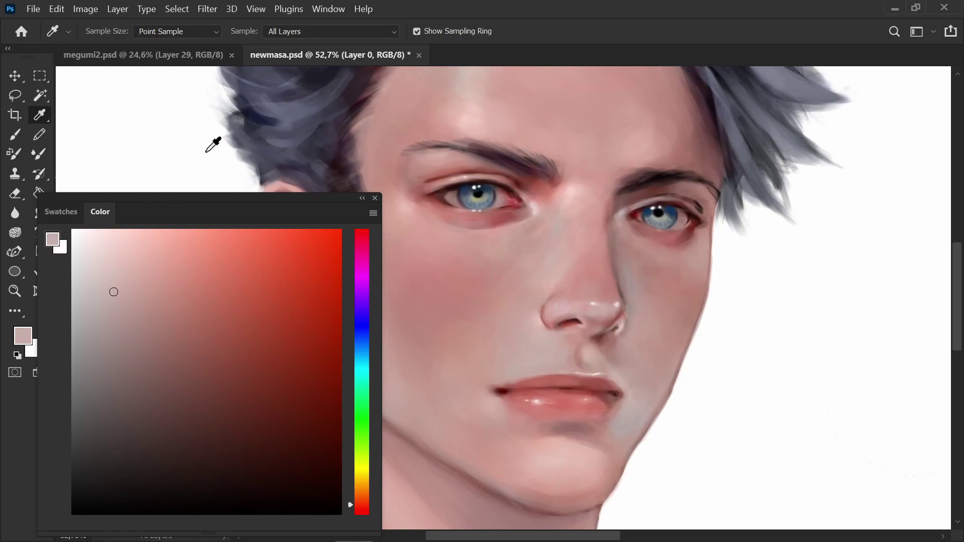
Step: Compare sampled colours from the lips, nose and reddish cheek with tones on the far cheek and beside the mouth
left_click(578, 394)
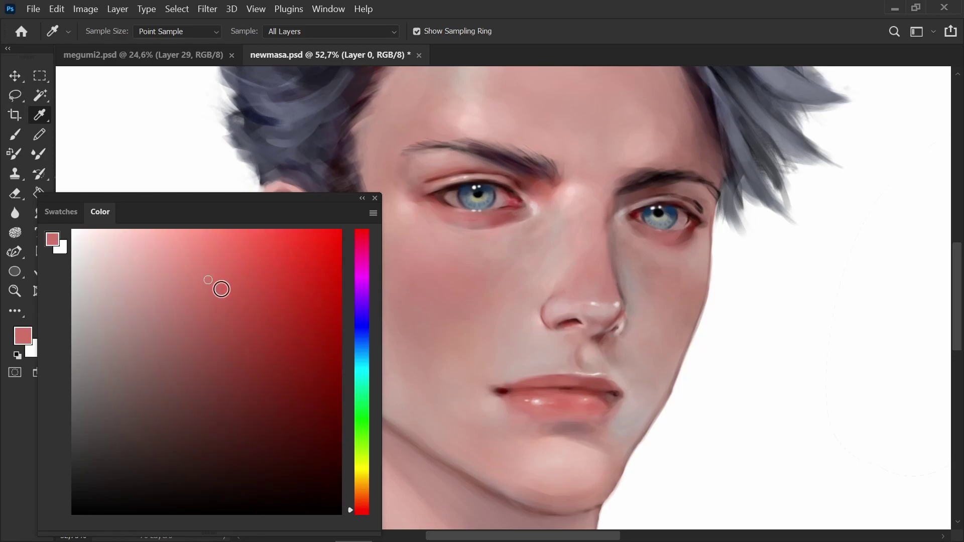
left_click(607, 288)
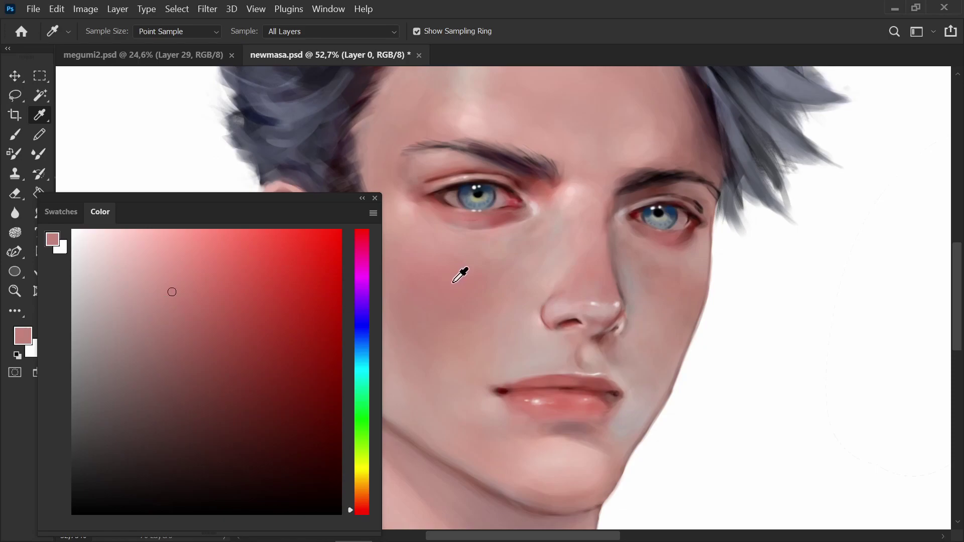
left_click(603, 296)
left_click(461, 285)
left_click(586, 288)
left_click(453, 289)
left_click(635, 277)
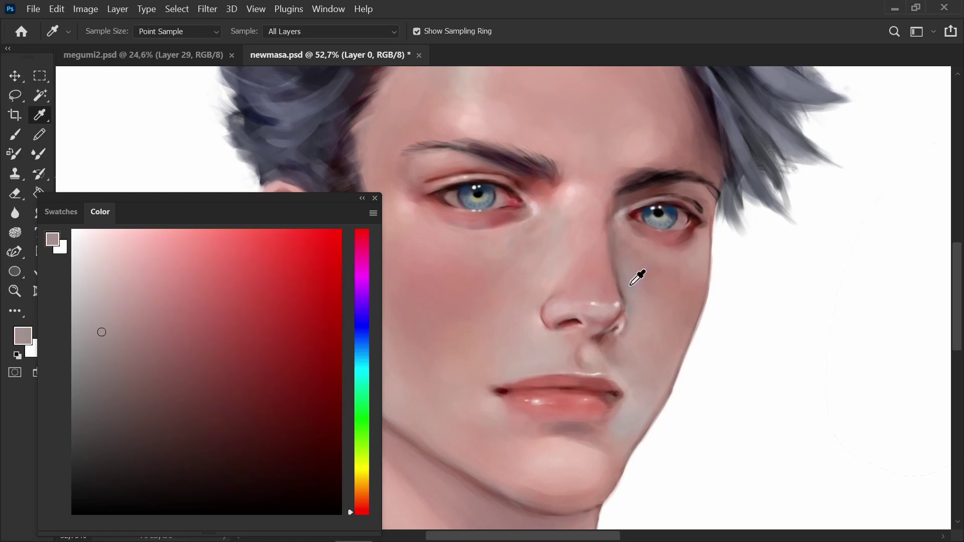
left_click(631, 422)
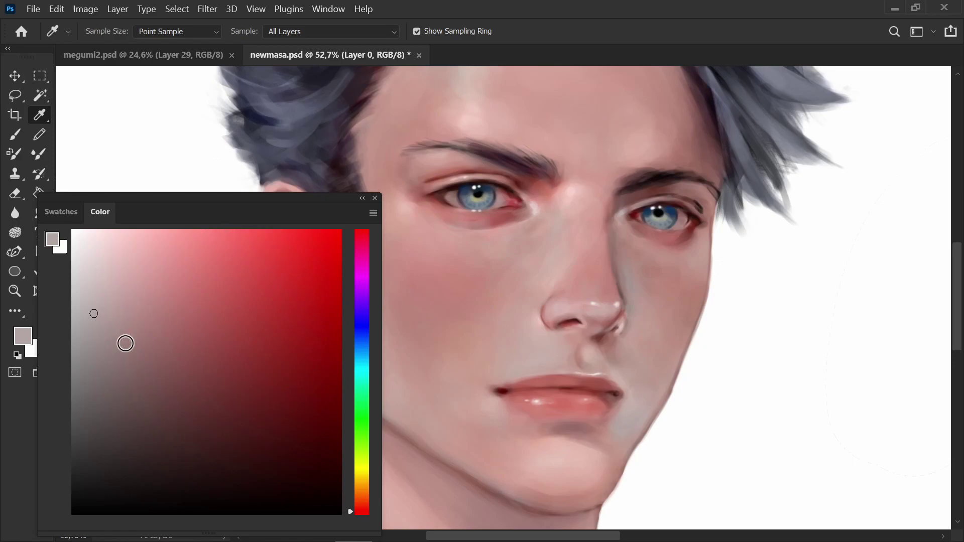
Step: Compare the pink tone in the middle of the forehead with the paler area beside it by sampling both
left_click_drag(527, 251, 560, 378)
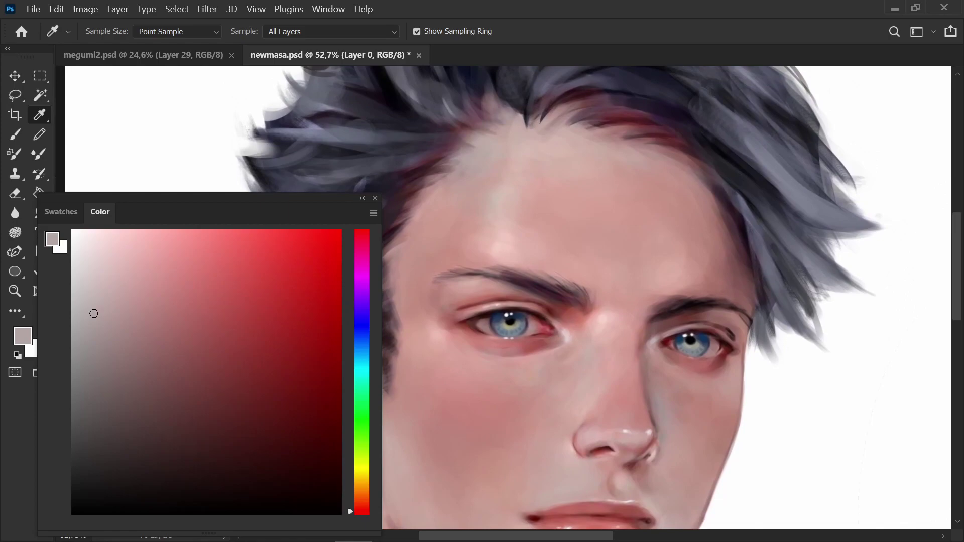
left_click(615, 216)
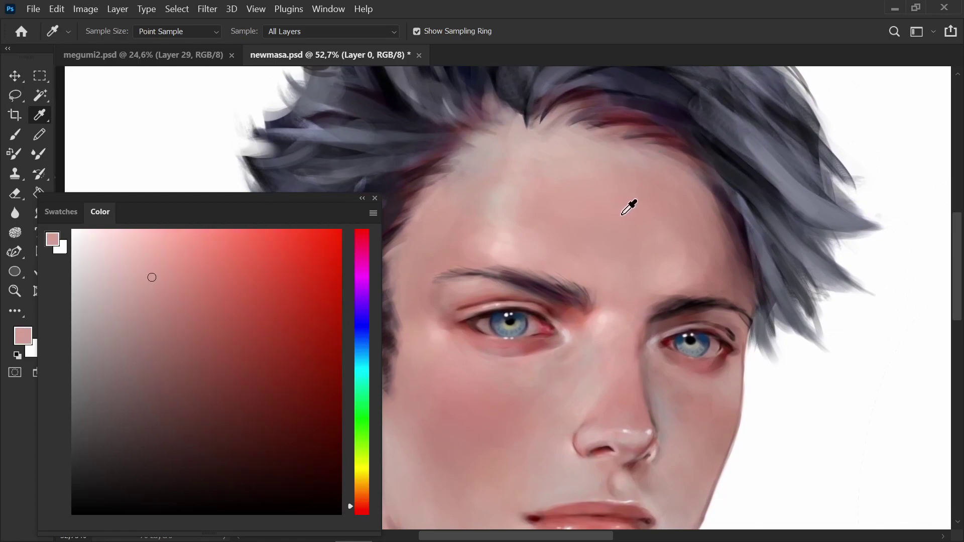
left_click(613, 205)
left_click(613, 206)
left_click(499, 195)
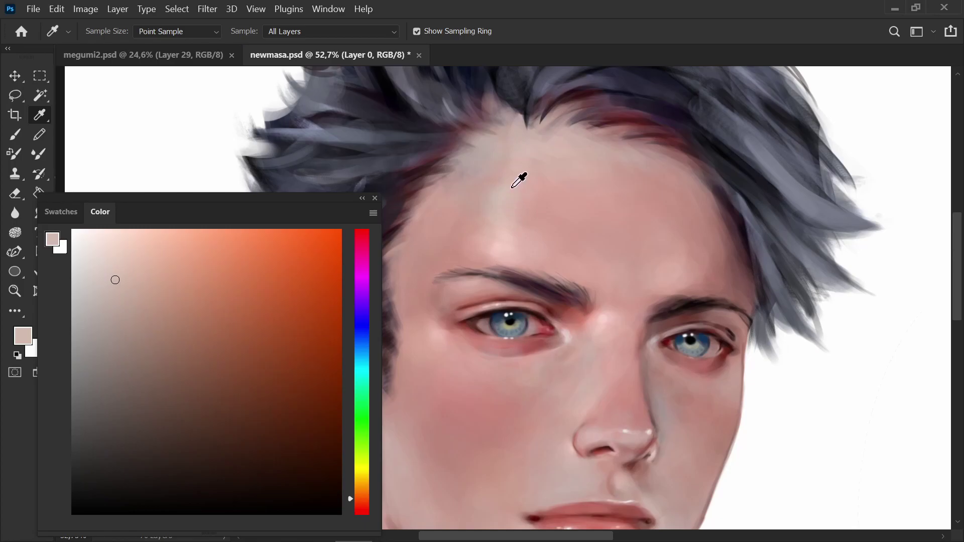
scroll(512, 187, "down", 1)
left_click(603, 187)
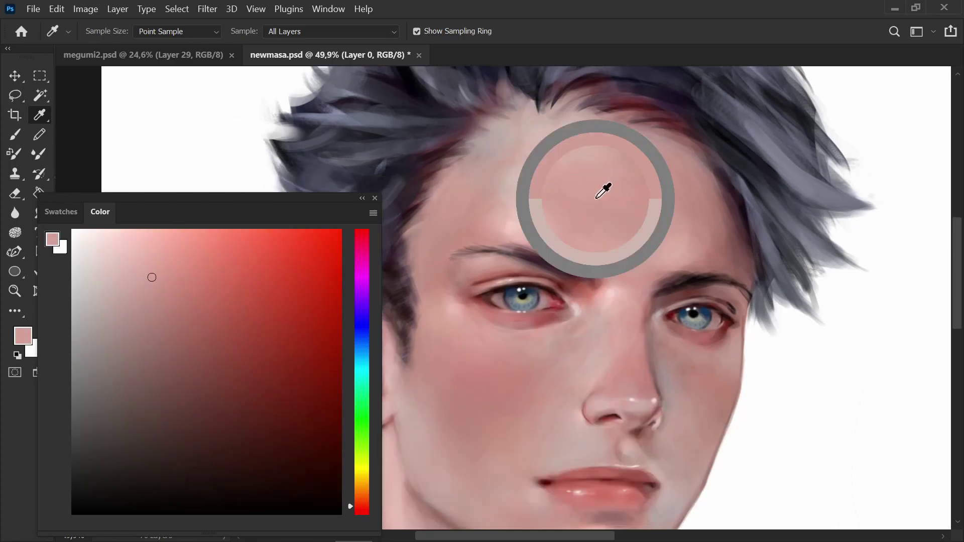
left_click(508, 180)
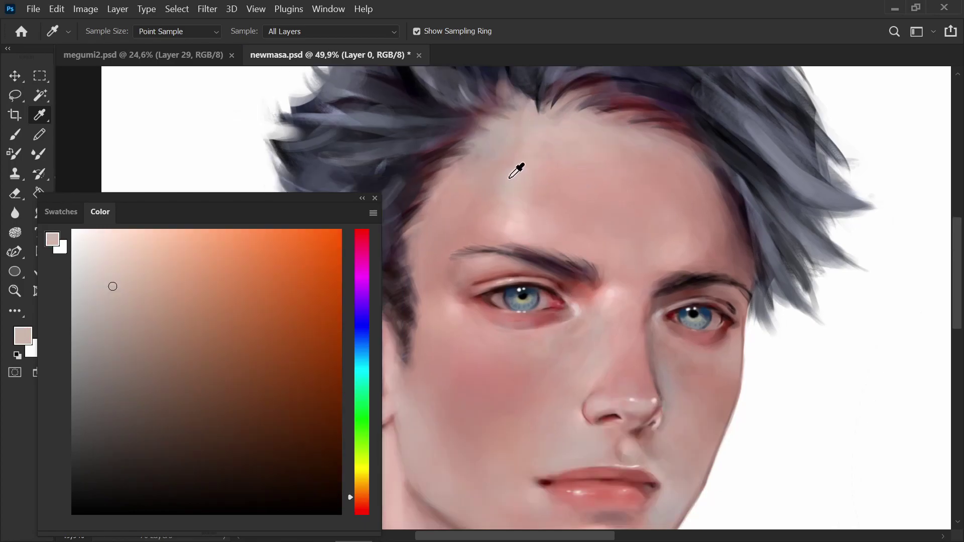
Step: Sample the skin at the inner eye corner, the blue iris edge and a hair strand to compare their hues
left_click(575, 310)
scroll(492, 317, "up", 5)
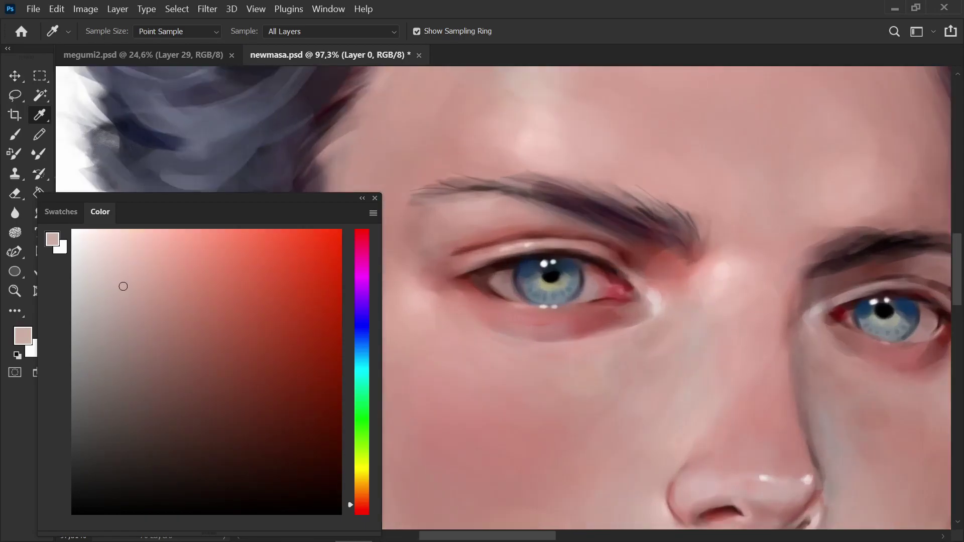
left_click(528, 266)
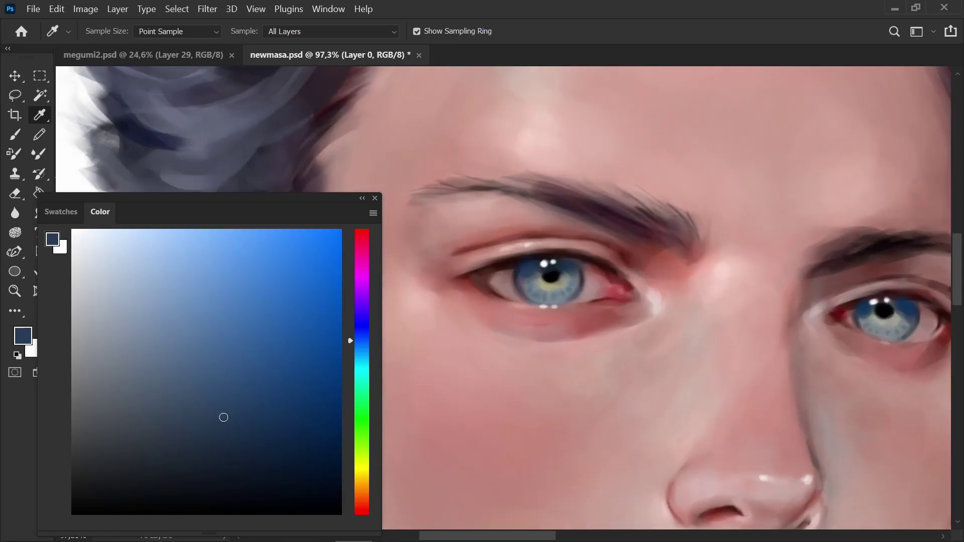
scroll(672, 262, "down", 8)
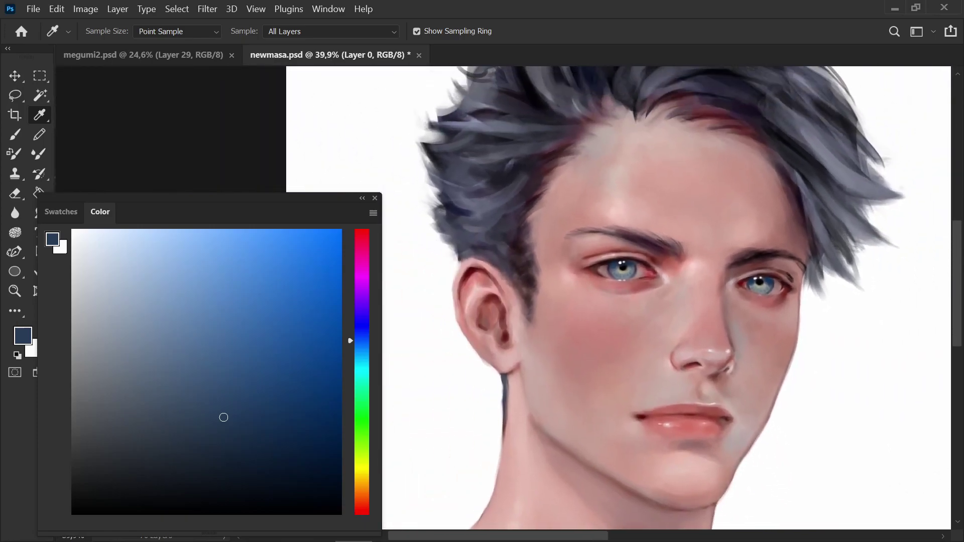
left_click(823, 155)
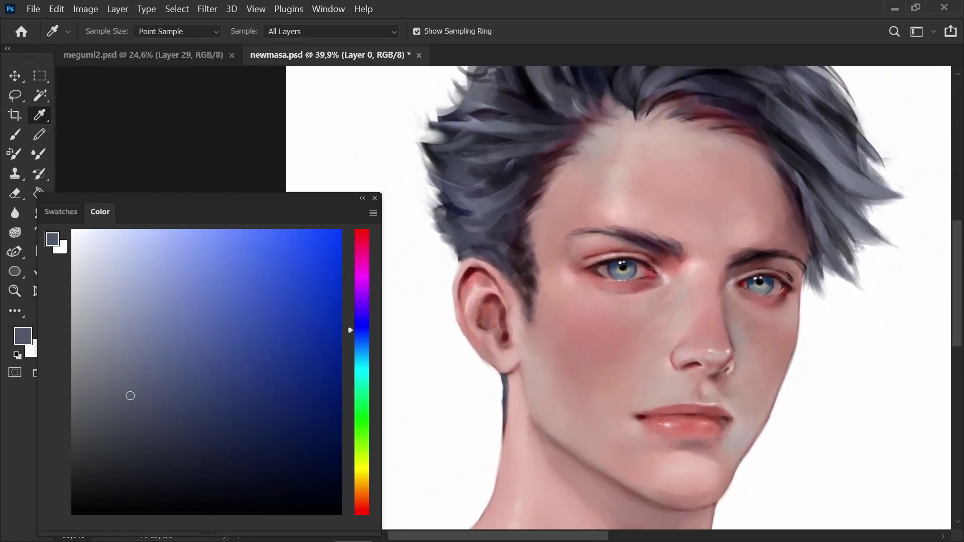
Step: Sample the near cheek, the area above the mouth corner, the far cheek and the shadow beside the nose
scroll(787, 427, "up", 2)
left_click(555, 310)
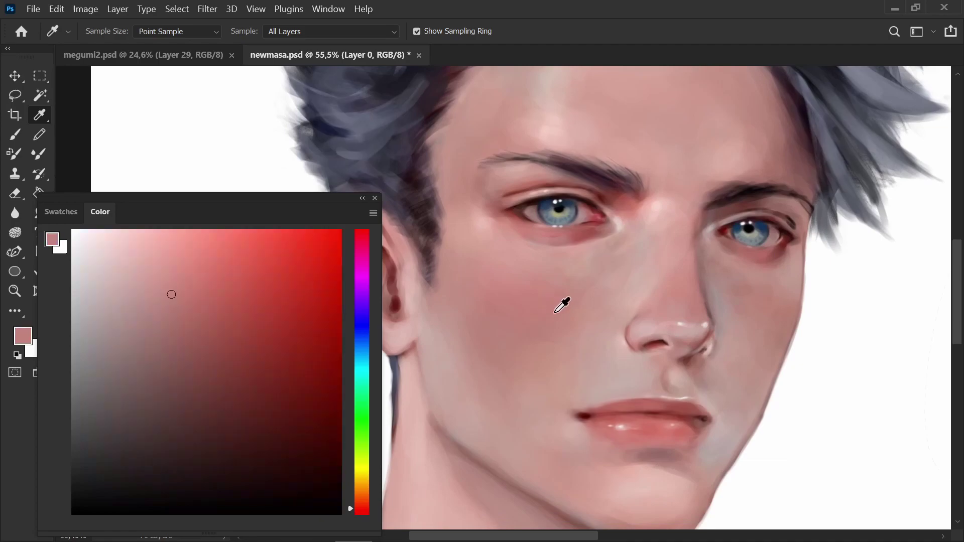
left_click(584, 359)
left_click(615, 379)
left_click(740, 324)
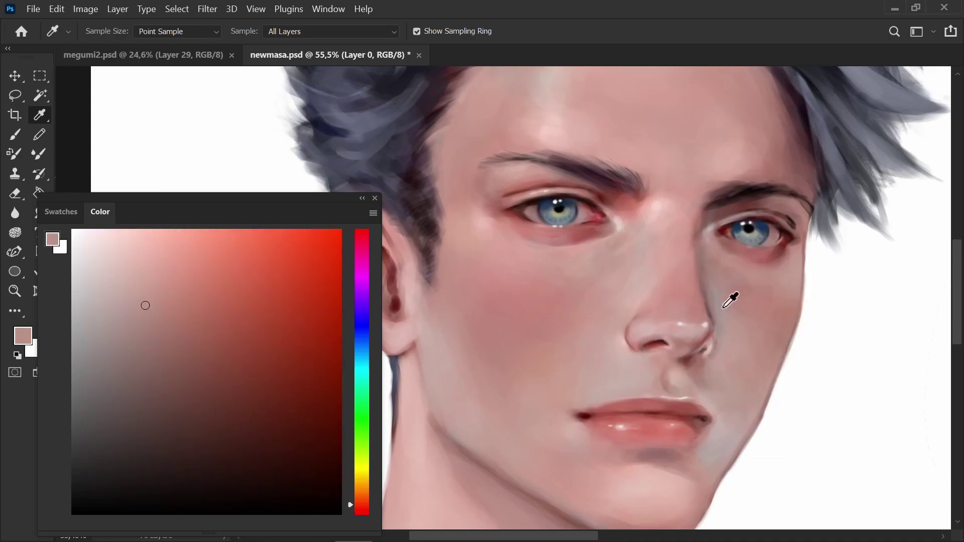
left_click(717, 296)
Step: Examine the finished portrait and its rough flat-colour stage, sampling the base skin tone from the middle of the sketched face
scroll(742, 233, "down", 2)
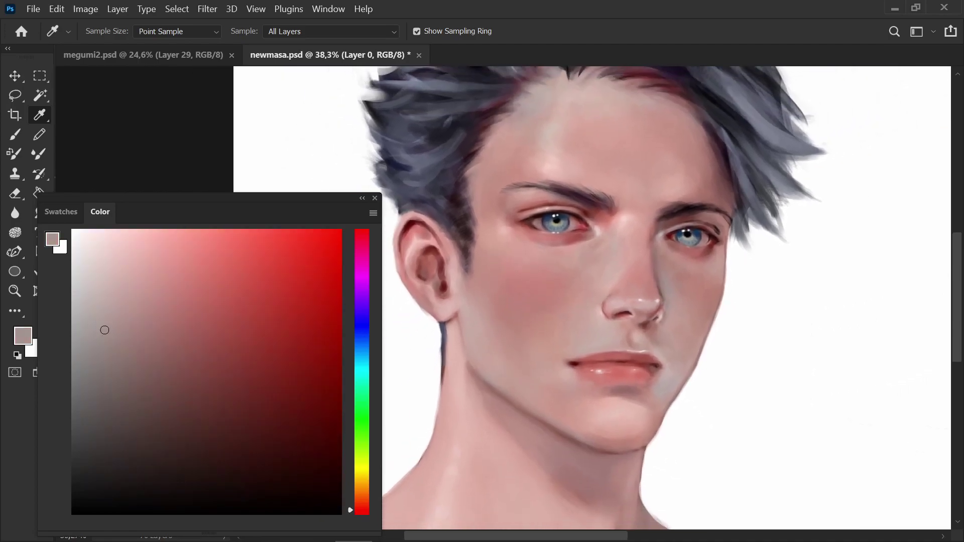
scroll(394, 296, "down", 2)
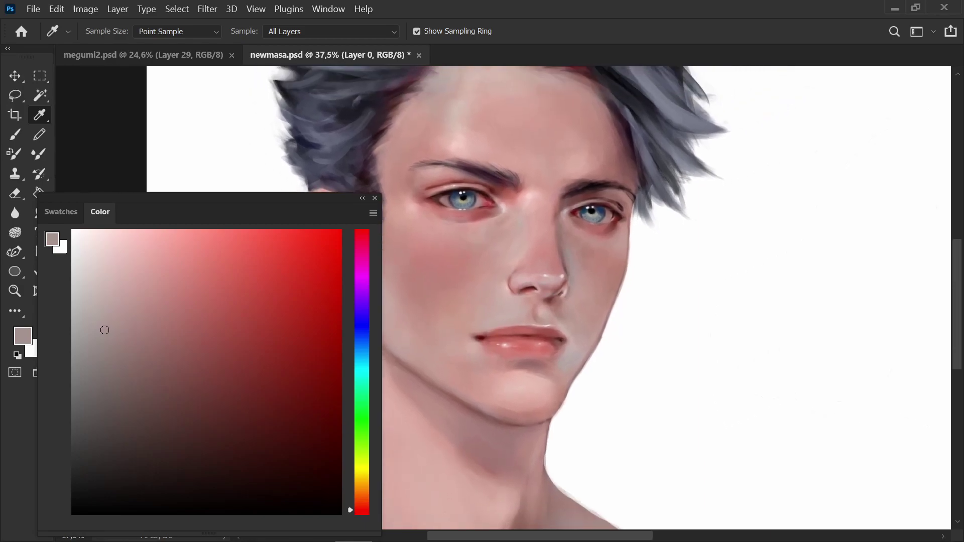
scroll(593, 396, "up", 1)
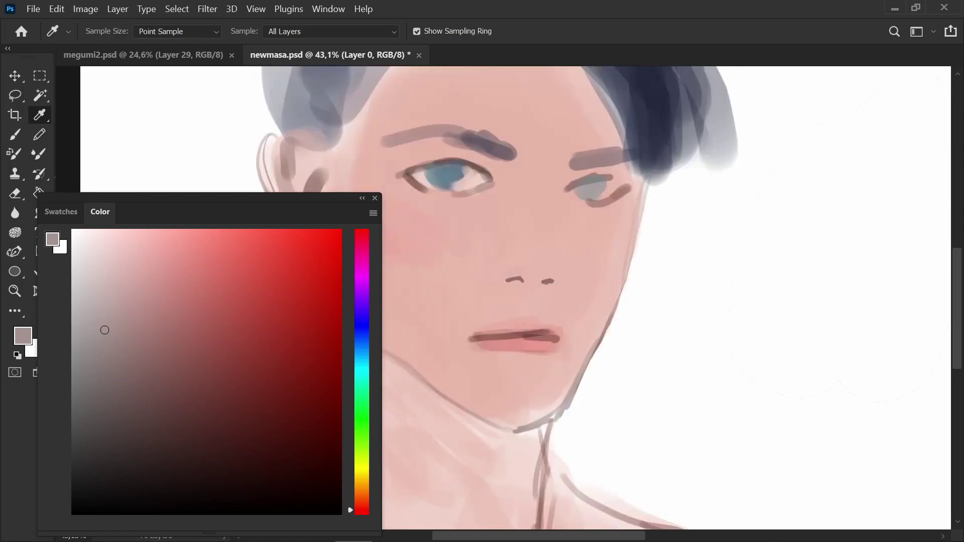
scroll(882, 335, "down", 1)
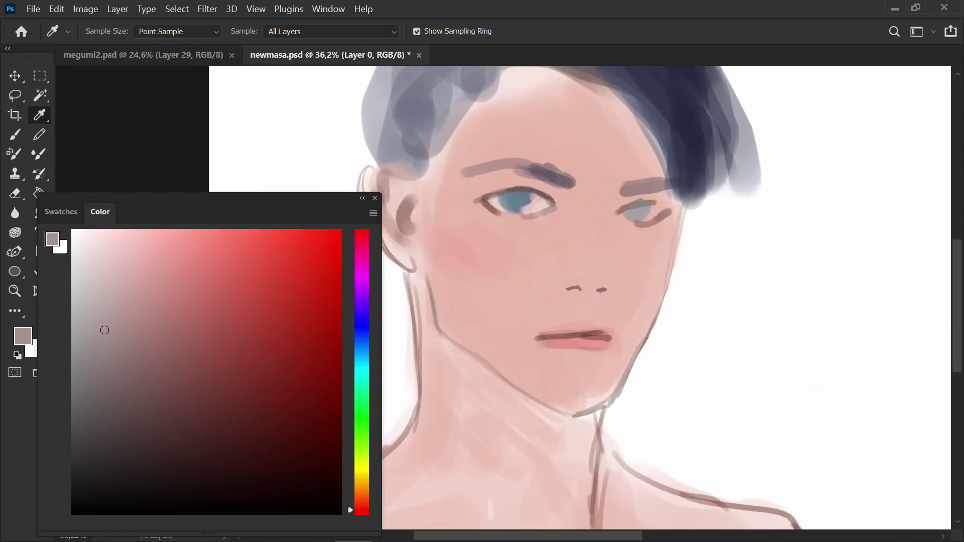
left_click(587, 236)
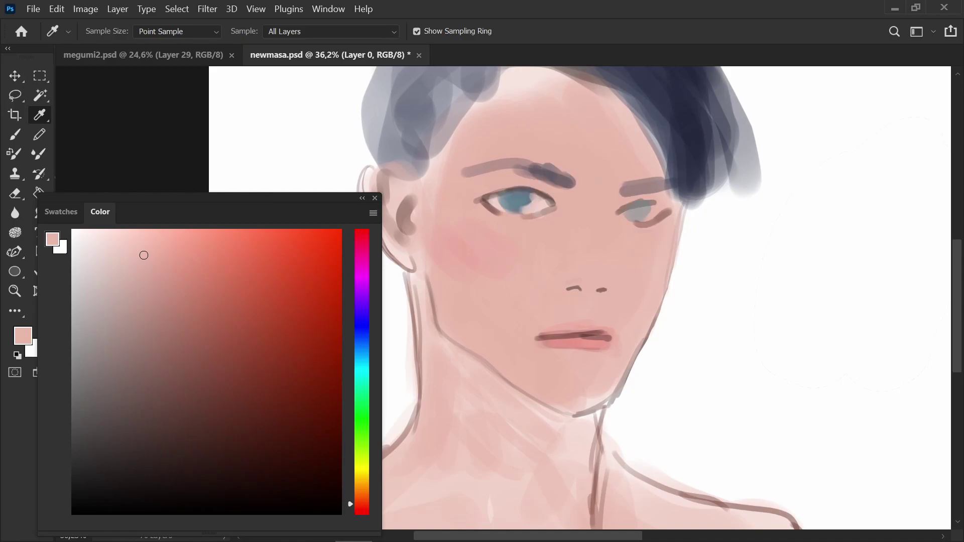
scroll(580, 298, "down", 2)
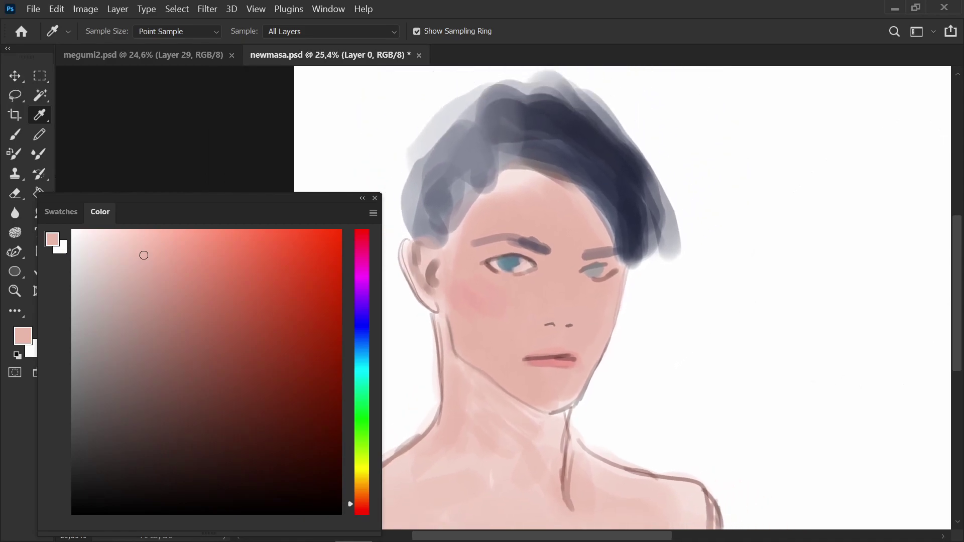
scroll(579, 309, "up", 2)
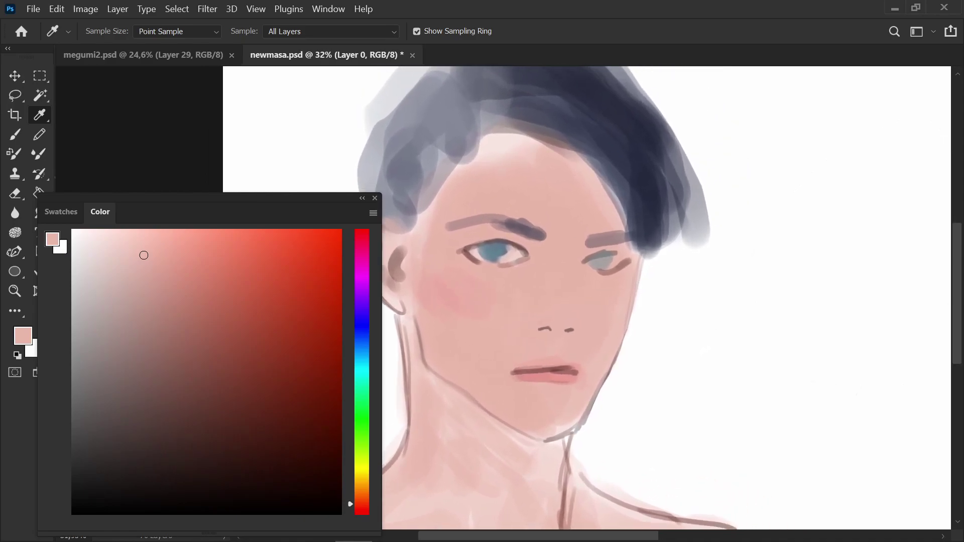
Step: Sample the sketch's base skin tone and paint a large rounded patch of it on the white area beside the face
key("b")
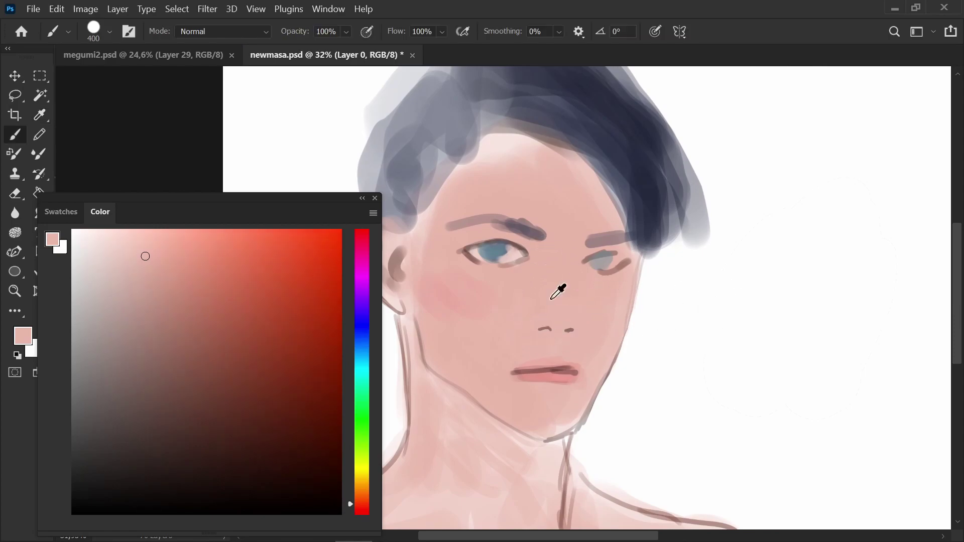
key("i")
key("b")
mouse_move(736, 310)
left_mouse_down()
mouse_move(727, 341)
mouse_move(749, 318)
mouse_move(737, 356)
mouse_move(767, 314)
mouse_move(741, 371)
mouse_move(780, 326)
mouse_move(758, 352)
mouse_move(743, 341)
mouse_move(748, 308)
mouse_move(711, 357)
mouse_move(752, 320)
mouse_move(742, 403)
mouse_move(793, 319)
mouse_move(765, 329)
mouse_move(748, 356)
mouse_move(703, 359)
mouse_move(785, 331)
left_mouse_up()
key("o")
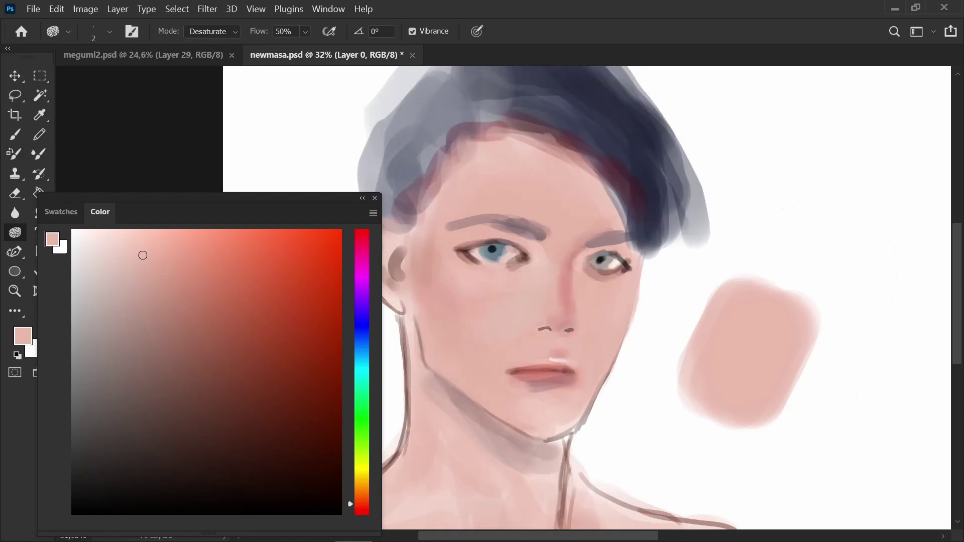
Step: Sample the reddish shadow along the side of the nose and paint a rounded patch of it overlapping the base skin patch's upper edge
key("i")
left_click(572, 280)
key("b")
mouse_move(790, 265)
left_mouse_down()
mouse_move(792, 276)
mouse_move(820, 278)
mouse_move(820, 296)
left_mouse_up()
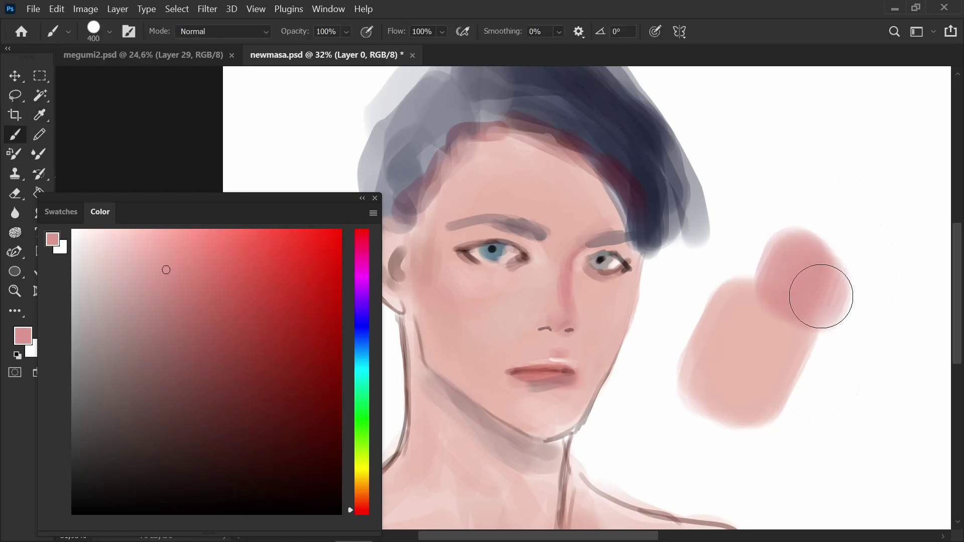
Step: Sample the intermediate pink where the two patches meet and paint a smaller patch of it below the reddish one, blending into both
key("i")
left_click(764, 303)
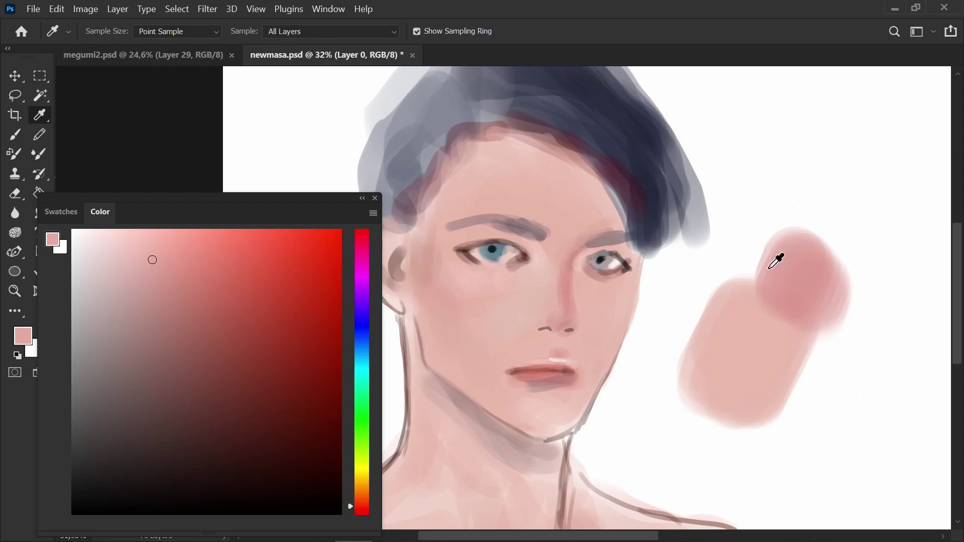
scroll(781, 421, "up", 3)
key("b")
left_click_drag(857, 296, 823, 375)
mouse_move(785, 304)
left_mouse_down()
mouse_move(816, 314)
mouse_move(833, 296)
mouse_move(794, 311)
mouse_move(823, 310)
mouse_move(783, 263)
mouse_move(821, 299)
left_mouse_up()
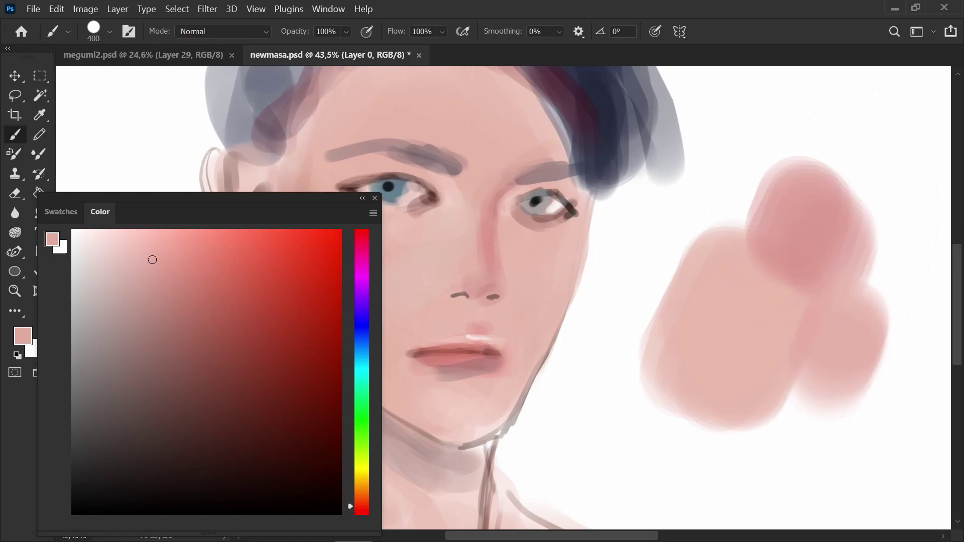
Step: Sample the paler, greyish skin tone on the near cheek between the inner eye corner and the nose
scroll(879, 296, "down", 3)
key("i")
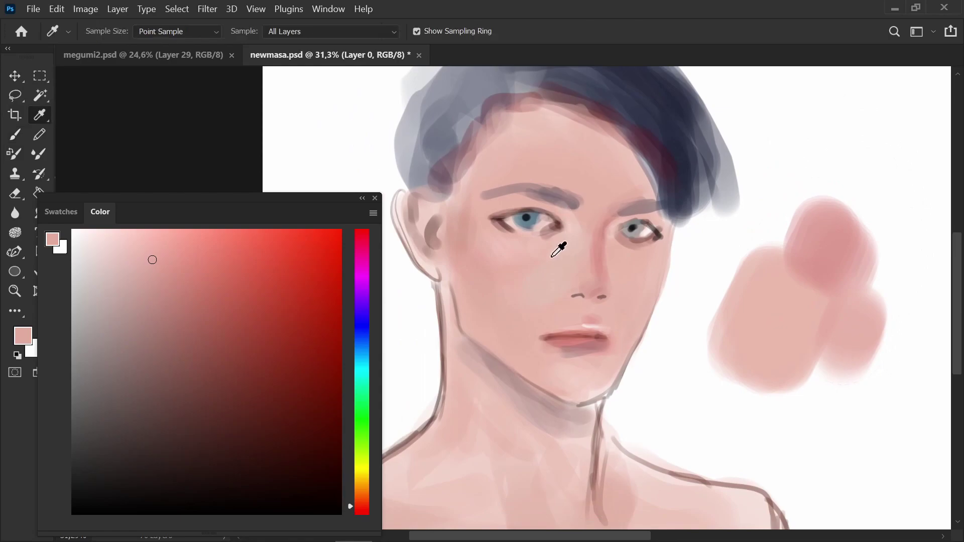
left_click(551, 273)
left_click(558, 262)
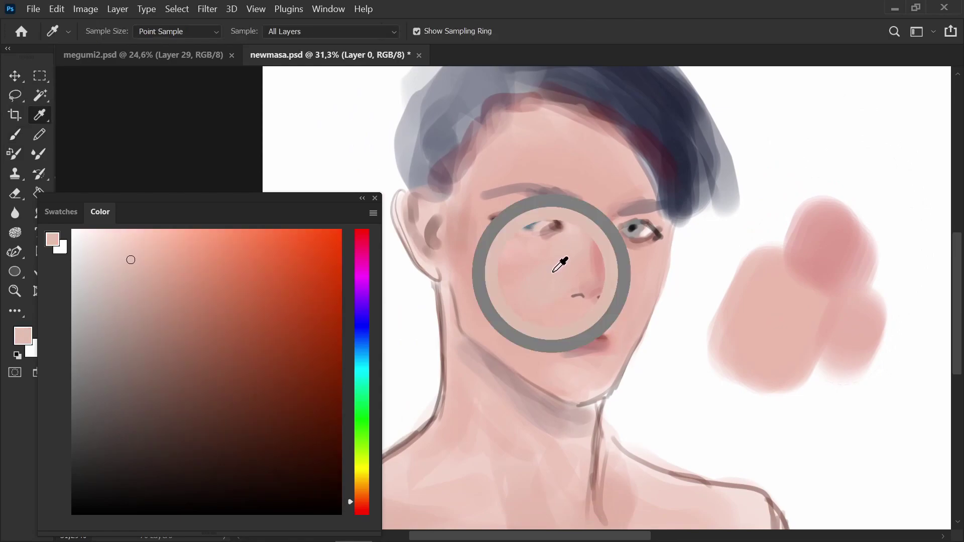
scroll(606, 213, "down", 3)
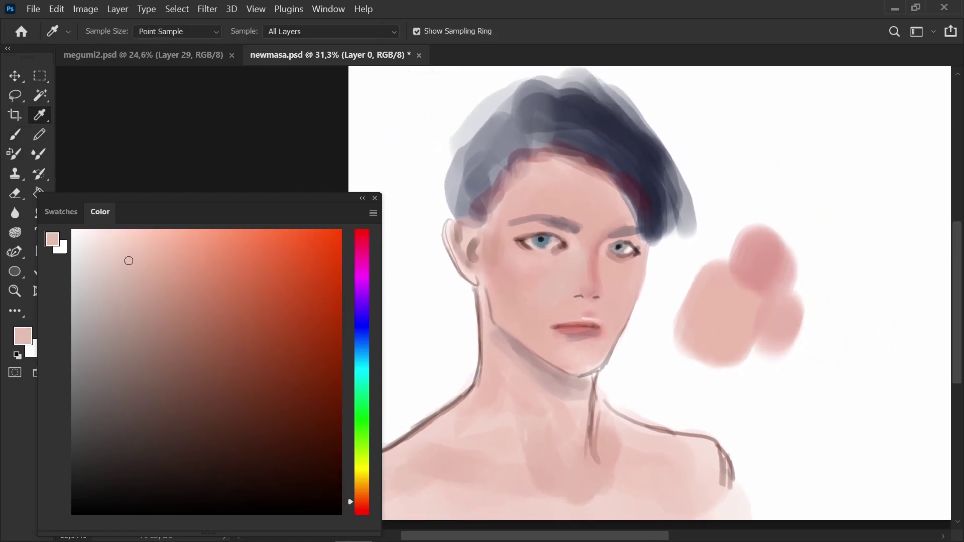
Step: Shift the hue of the sampled cheek tone to cyan
scroll(666, 297, "up", 3)
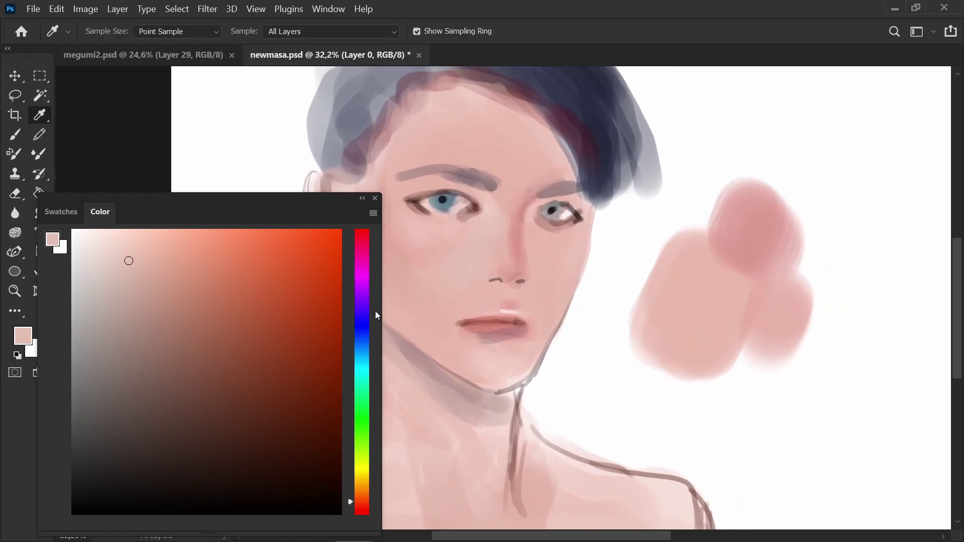
left_click(360, 363)
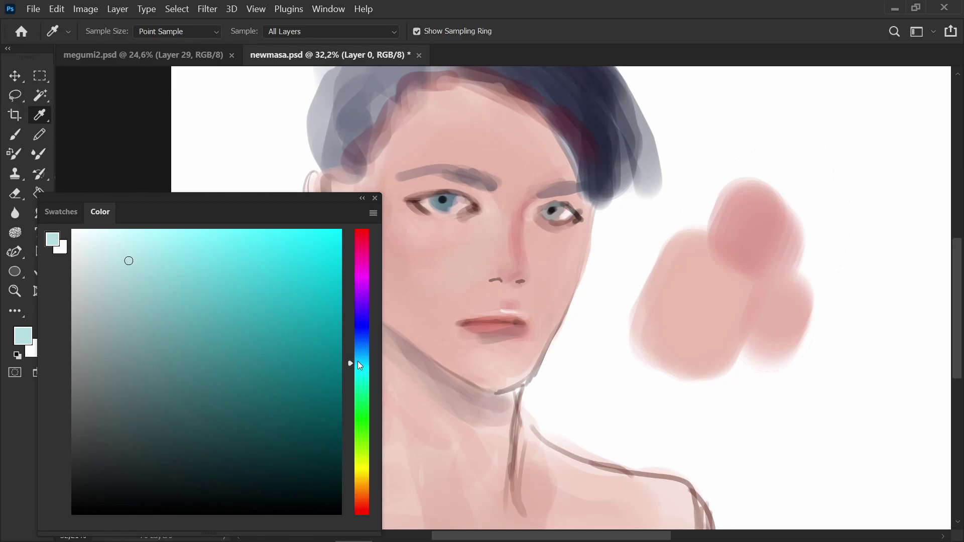